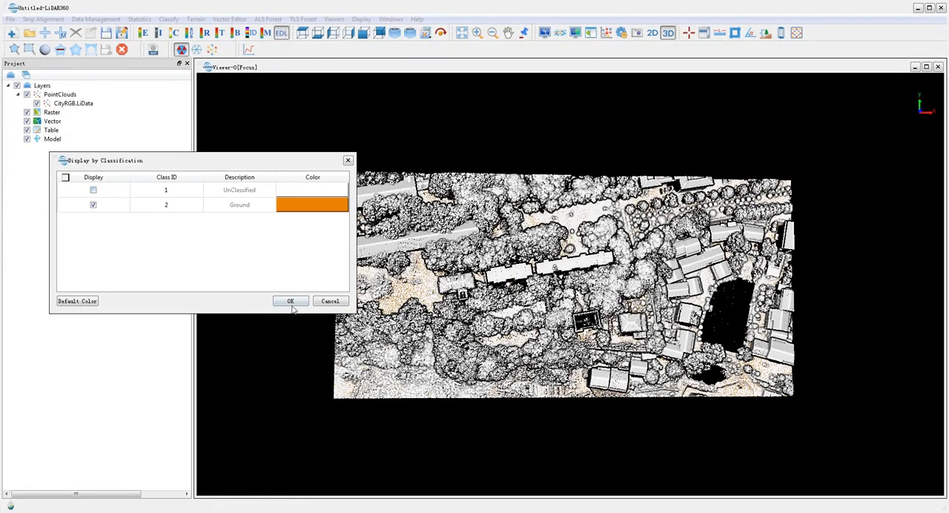
# Display the point cloud by classification with Ground alone and with both classes, and return to RGB colouring
pyautogui.click(290, 302)
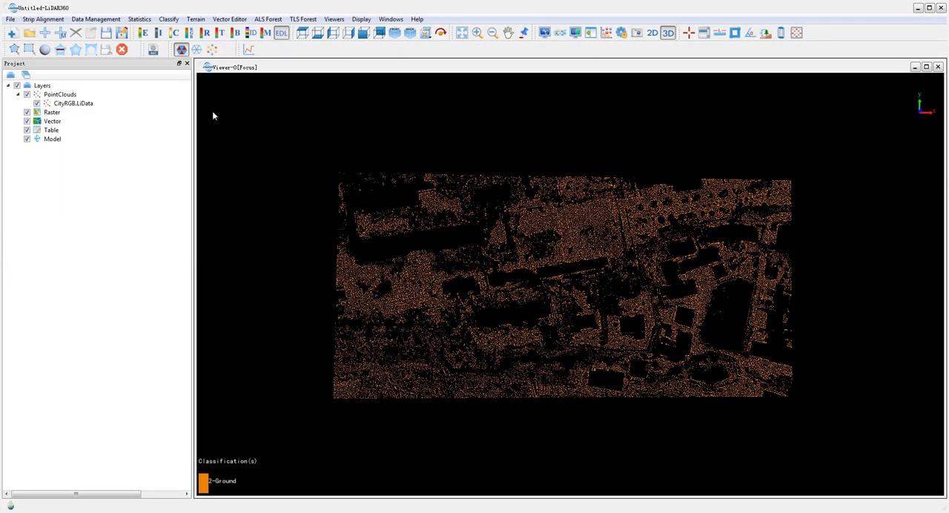
pyautogui.click(174, 33)
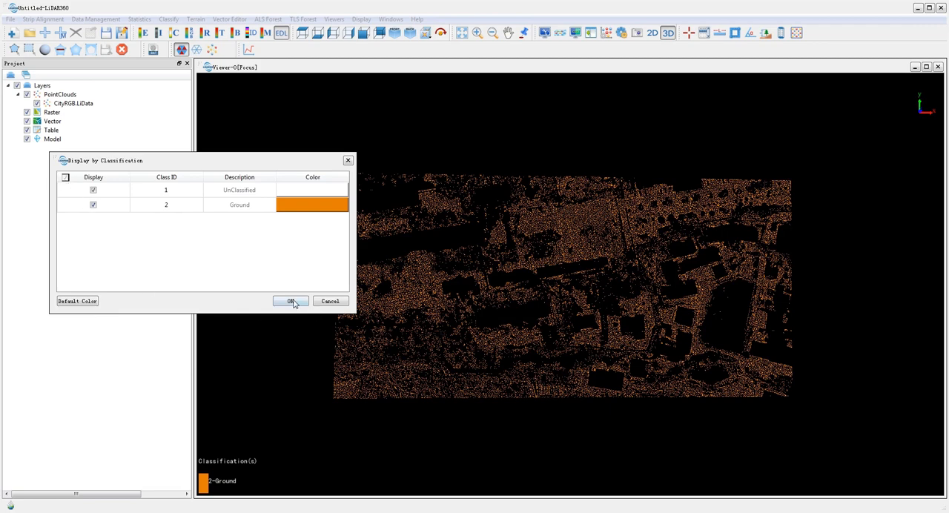
pyautogui.click(292, 302)
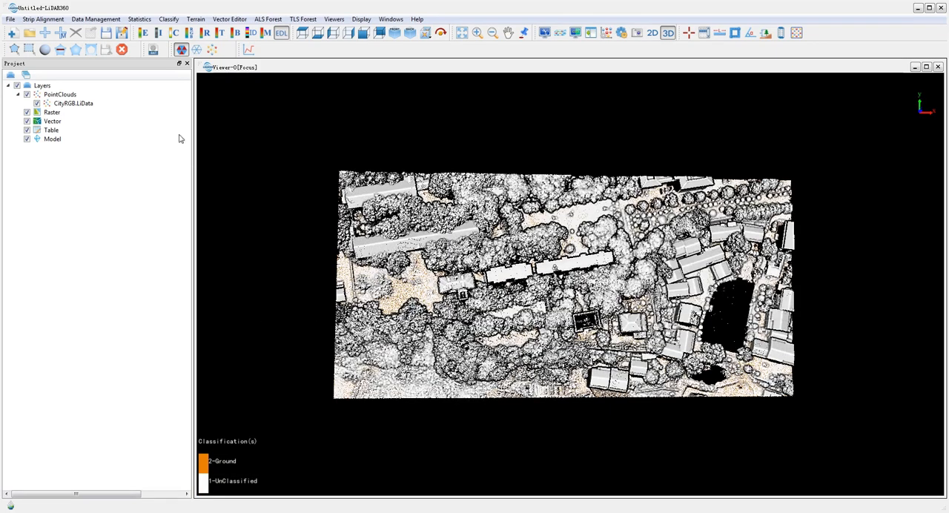
pyautogui.click(189, 32)
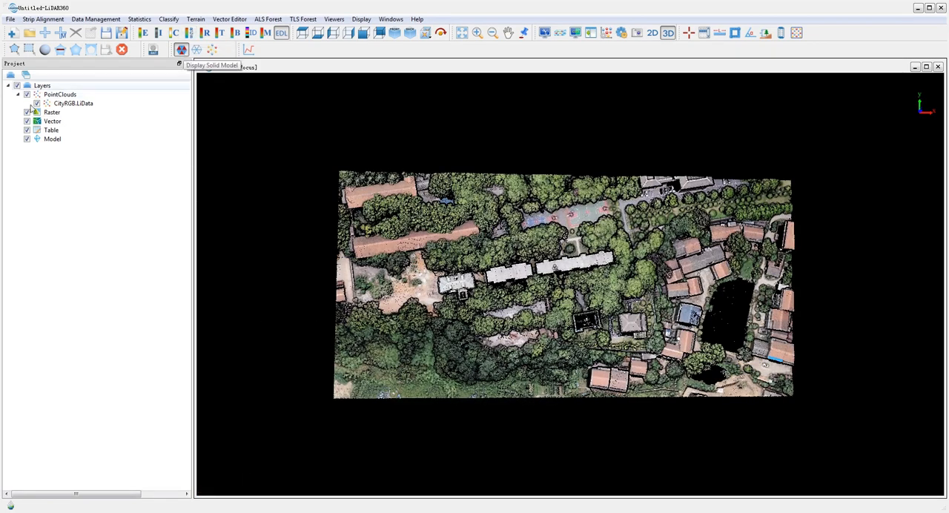
# Clip the point cloud to a polygon around the long red-roofed building, the open yard and the small white-roofed building
pyautogui.click(14, 49)
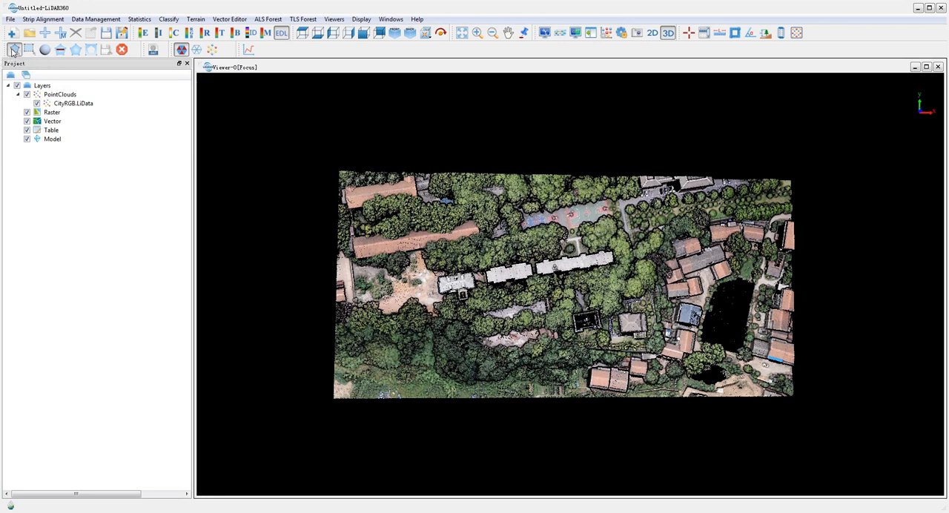
pyautogui.click(349, 224)
pyautogui.click(486, 203)
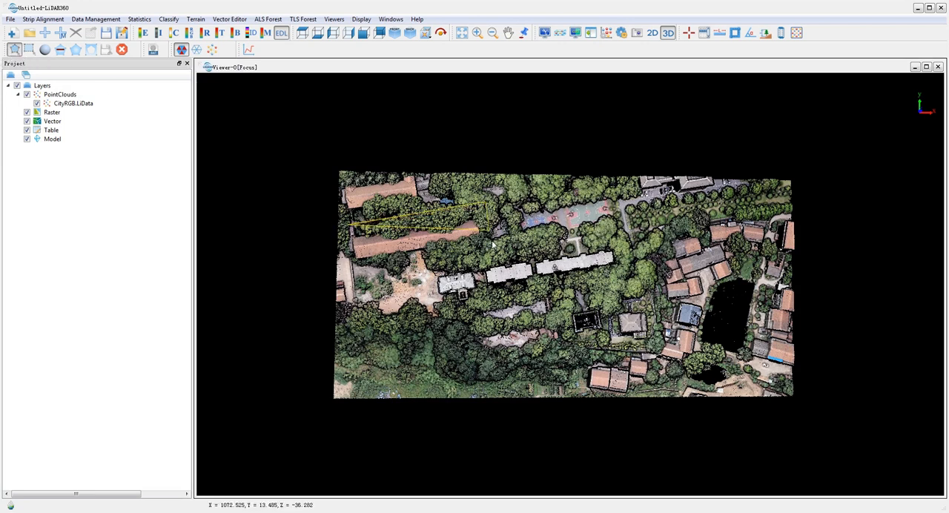
pyautogui.click(491, 253)
pyautogui.click(480, 308)
pyautogui.rightClick(364, 316)
pyautogui.click(76, 49)
# Save the clipped CityRGB.LiData result in C:/1_LiDAR360Data/ and add it to the current project
pyautogui.click(106, 49)
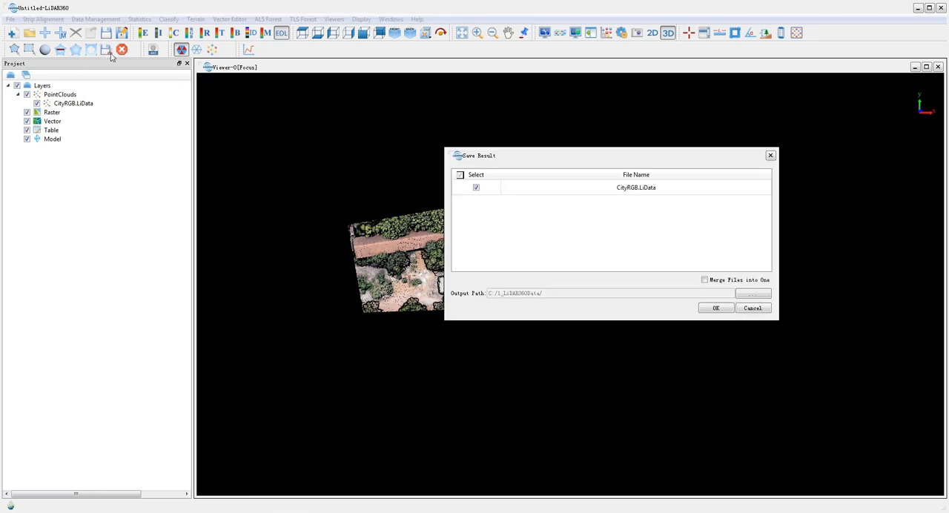
pyautogui.click(716, 309)
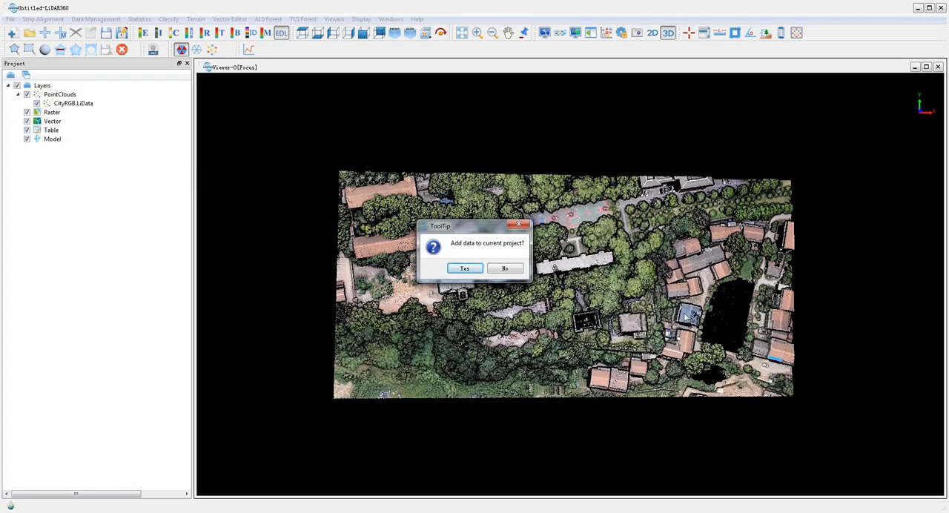
pyautogui.click(465, 269)
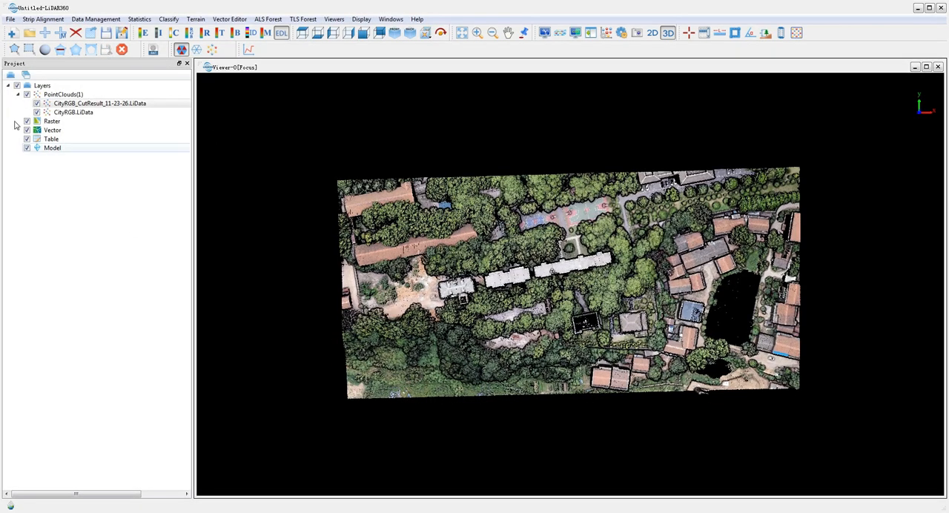
# Hide the original CityRGB.LiData layer and switch off EDL shading for the clipped cloud
pyautogui.click(37, 112)
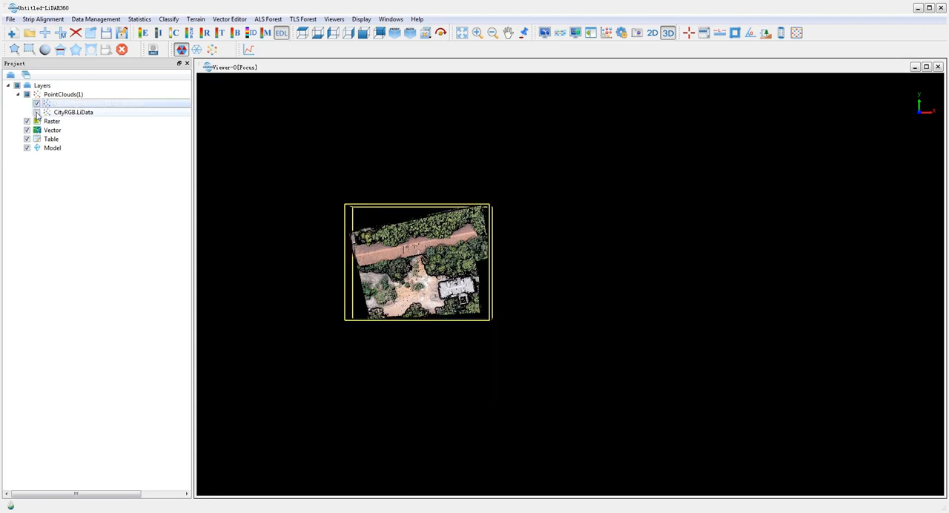
pyautogui.click(281, 34)
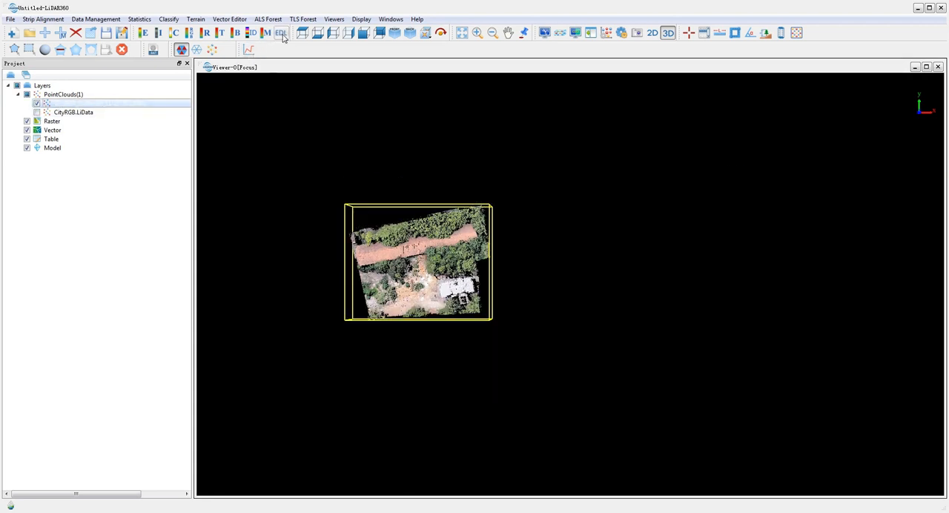
# Start the profile editor and draw a profile section about 7.66 wide over the small white-roofed building
pyautogui.click(251, 51)
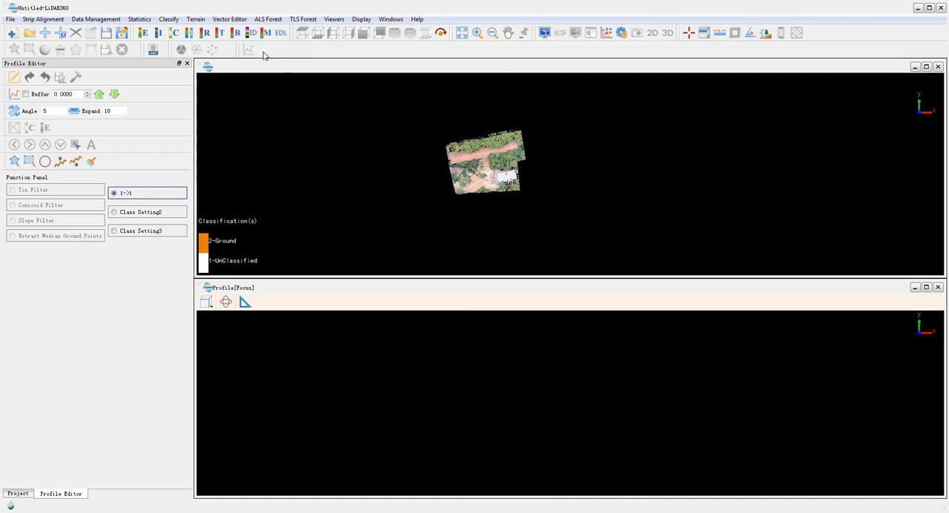
pyautogui.click(14, 94)
pyautogui.click(495, 179)
pyautogui.click(517, 174)
pyautogui.click(519, 180)
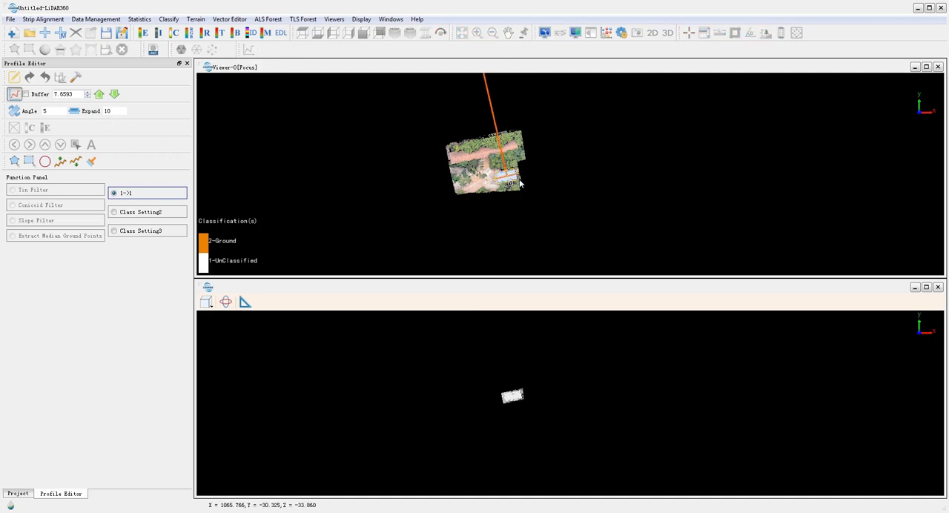
# Inspect the building profile from the left and right views and by rotating it freely
pyautogui.click(209, 305)
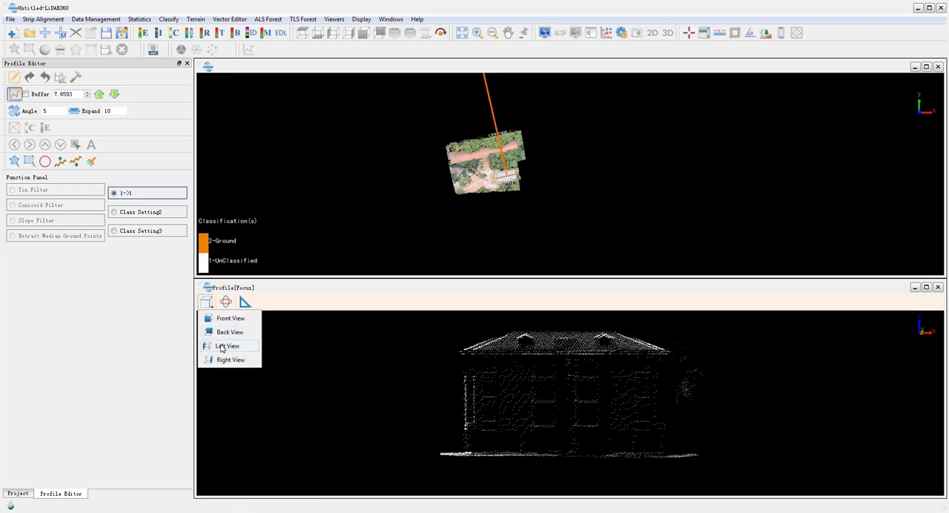
pyautogui.click(221, 347)
pyautogui.click(209, 305)
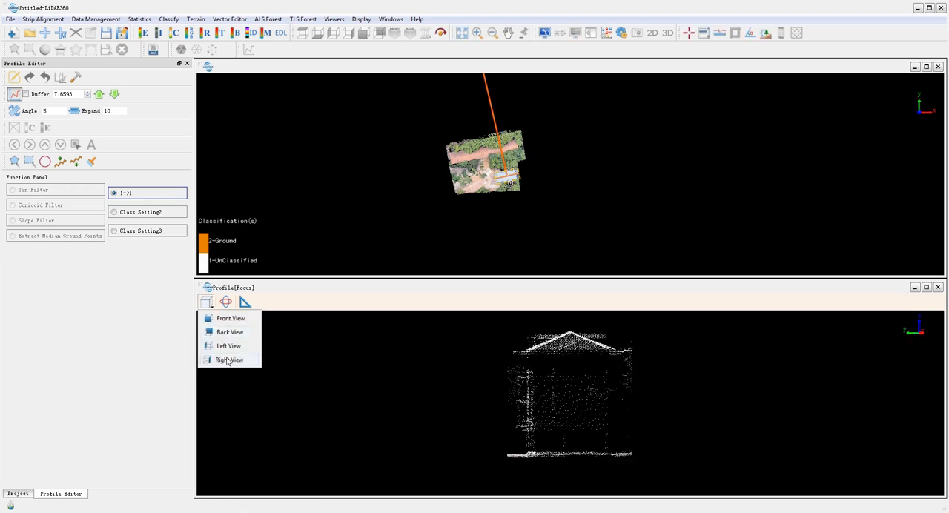
pyautogui.click(226, 357)
pyautogui.click(227, 303)
pyautogui.moveTo(485, 391); pyautogui.dragTo(657, 436)
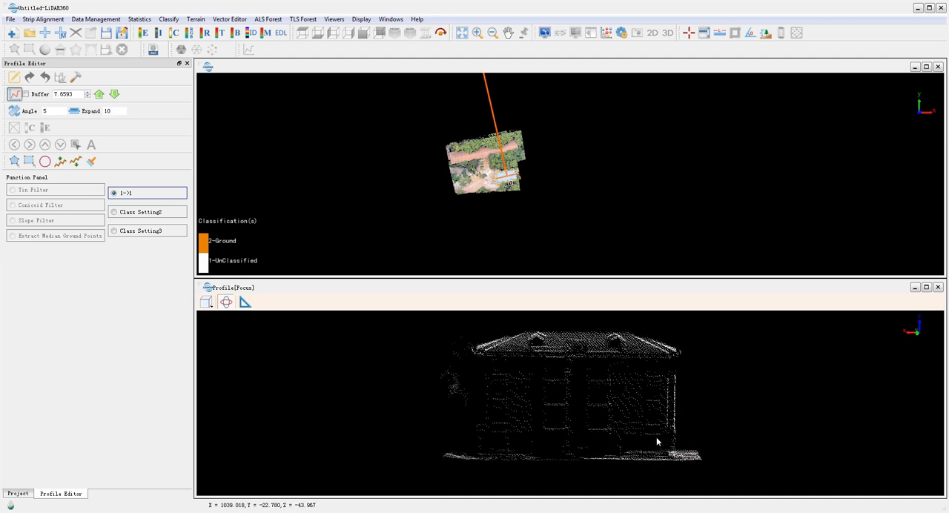
# Set the class conversion from UnClassified to Building
pyautogui.click(136, 196)
pyautogui.click(118, 373)
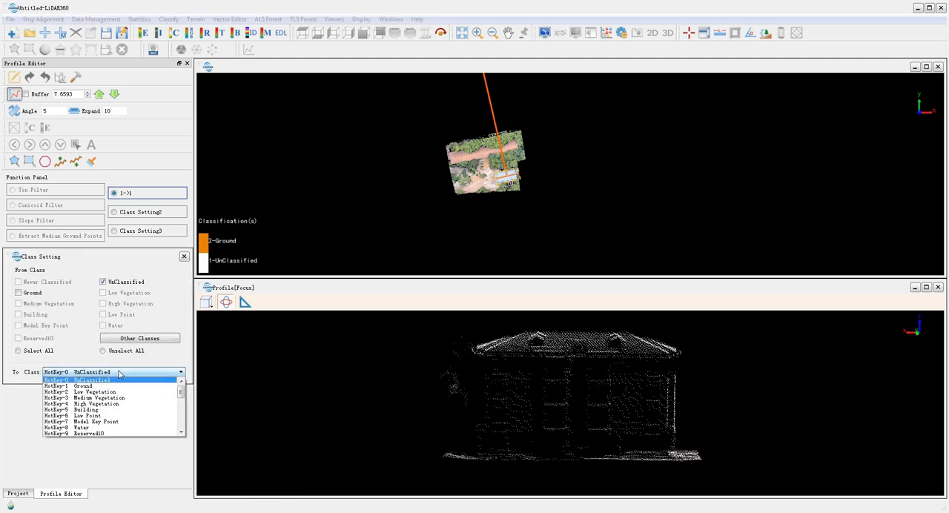
pyautogui.click(101, 413)
# Reclassify the small building's points in the profile with a polygon selection and colour the cloud by classification
pyautogui.click(14, 161)
pyautogui.click(496, 341)
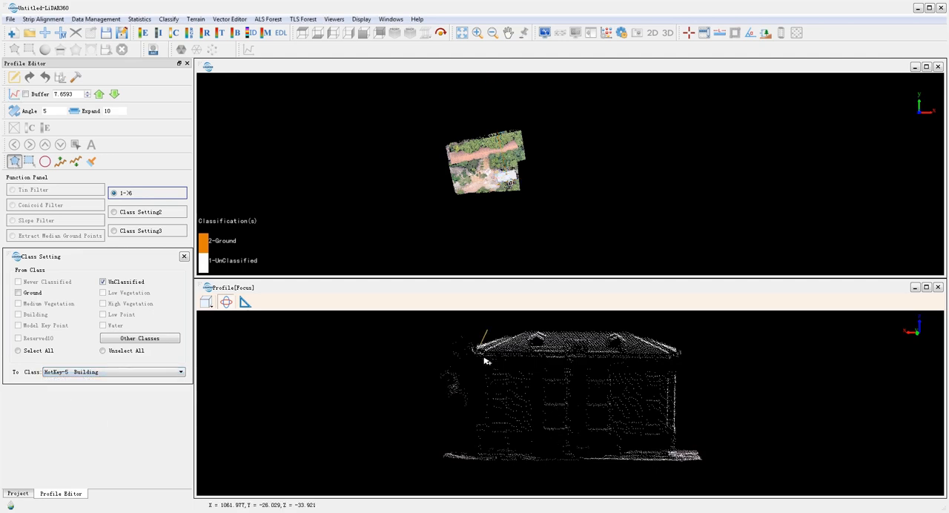
pyautogui.click(473, 454)
pyautogui.click(697, 457)
pyautogui.rightClick(706, 337)
pyautogui.click(174, 34)
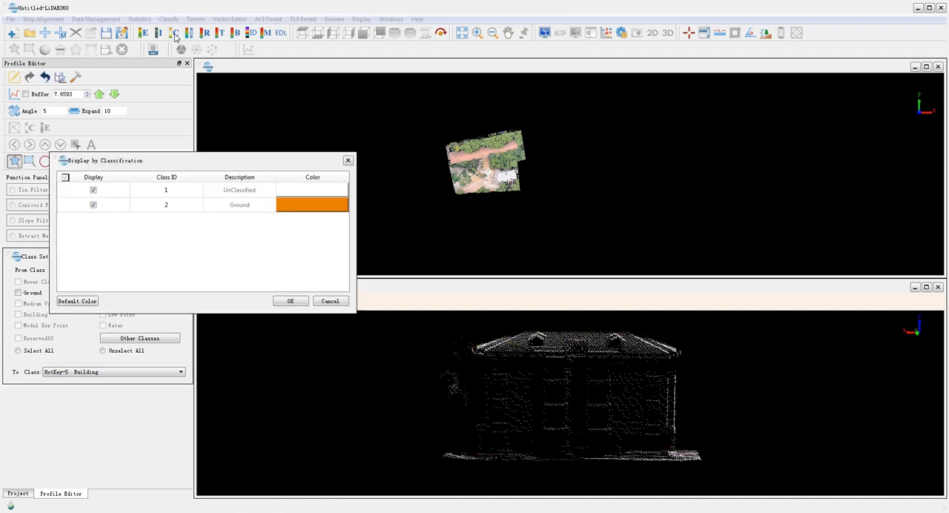
pyautogui.click(290, 302)
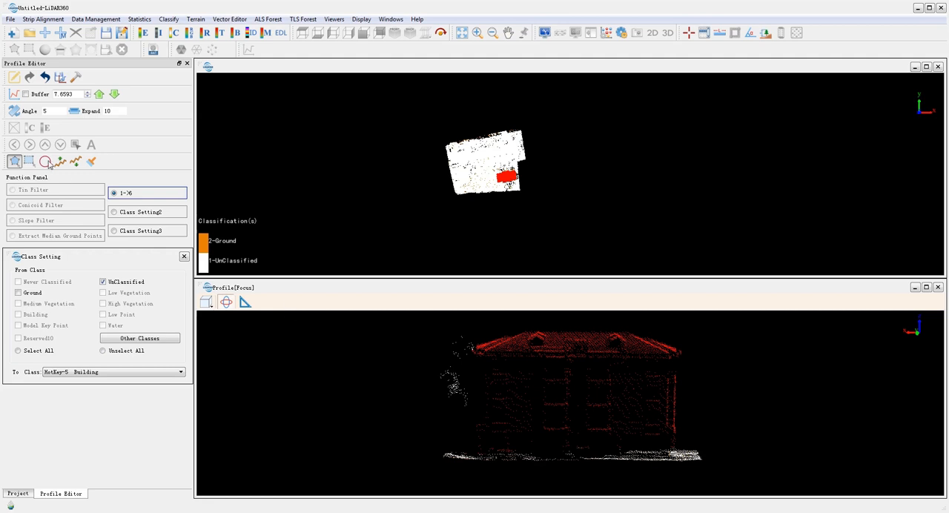
# Draw a new profile section about 1.9 wide along the roof of the long building
pyautogui.click(14, 95)
pyautogui.scroll(3, 455, 153)
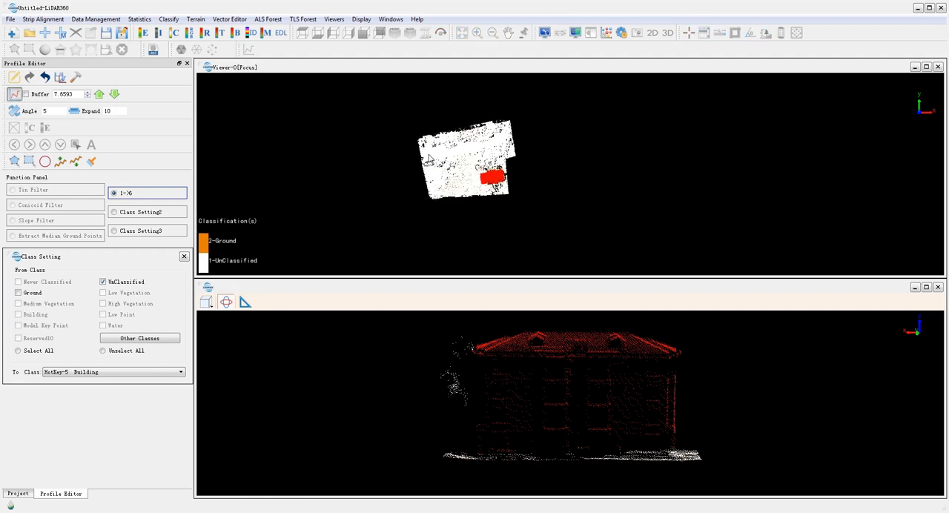
pyautogui.scroll(5, 429, 160)
pyautogui.moveTo(420, 193); pyautogui.dragTo(492, 195, button='middle')
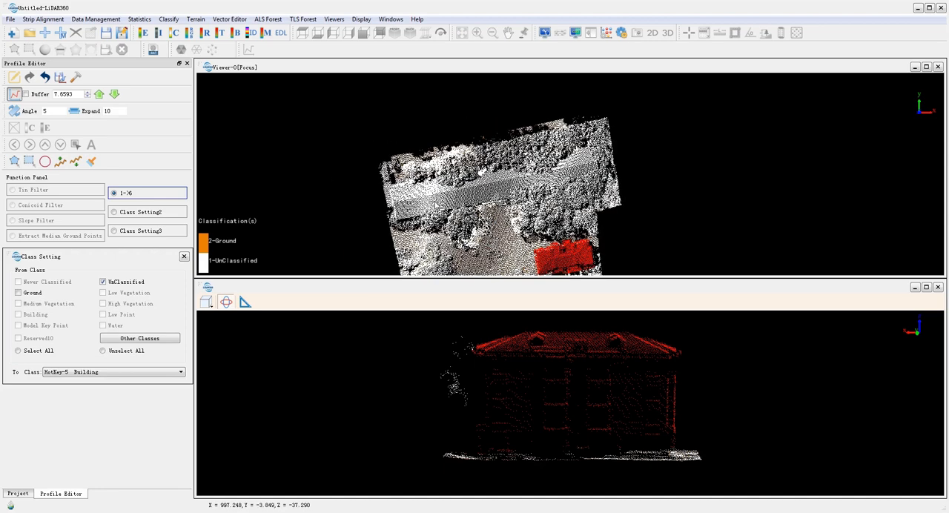
pyautogui.click(392, 204)
pyautogui.click(599, 161)
pyautogui.click(600, 165)
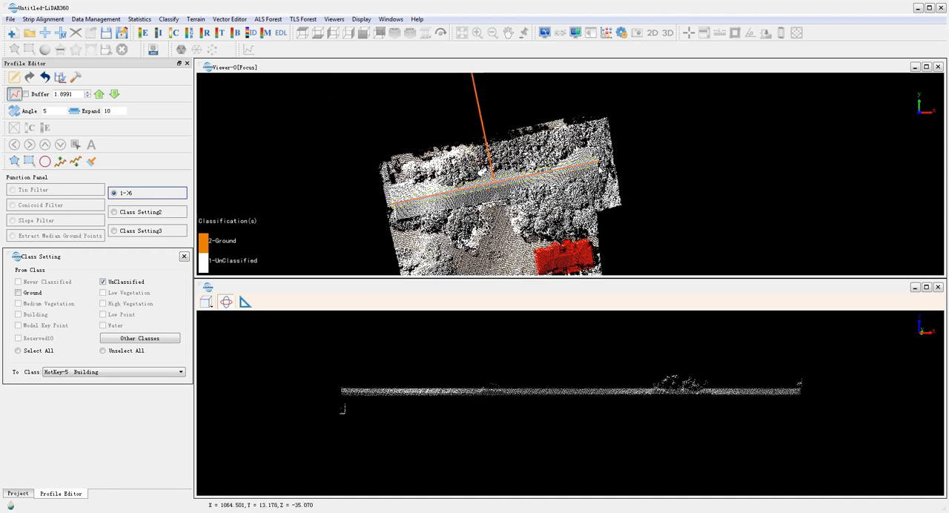
# Reclassify the long building's roof points in the profile as Building using variable rectangle selections
pyautogui.click(29, 161)
pyautogui.moveTo(404, 374); pyautogui.dragTo(171, 325)
pyautogui.moveTo(342, 386); pyautogui.dragTo(638, 445)
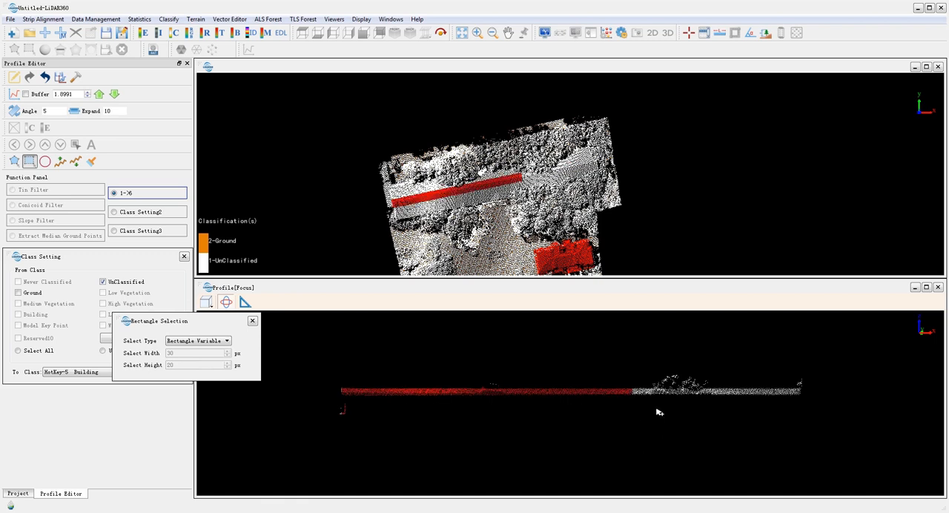
pyautogui.moveTo(639, 399)
pyautogui.mouseDown()
pyautogui.moveTo(823, 416)
pyautogui.moveTo(659, 400)
pyautogui.moveTo(631, 388)
pyautogui.mouseUp()
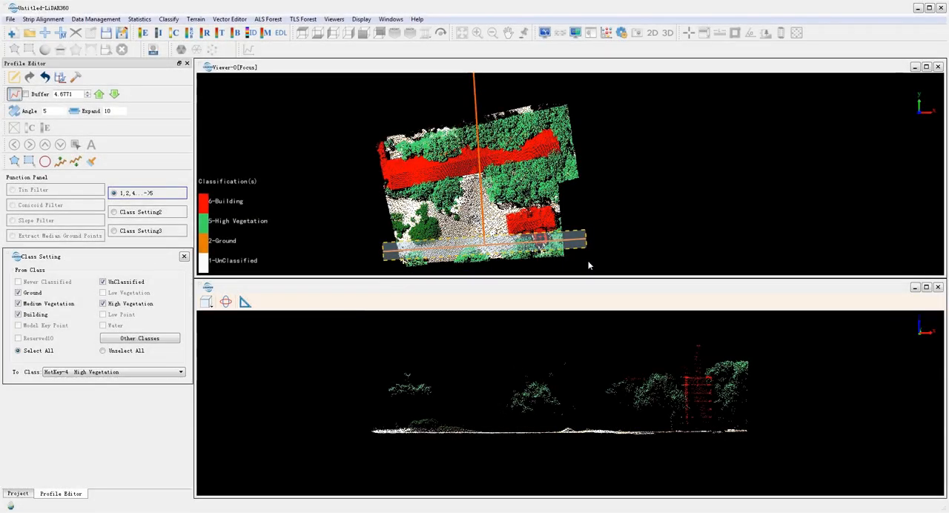
# Move the profile section stepwise across the clipped area, from the yard past the long building, to check the classification
pyautogui.press('w')
pyautogui.press('w')
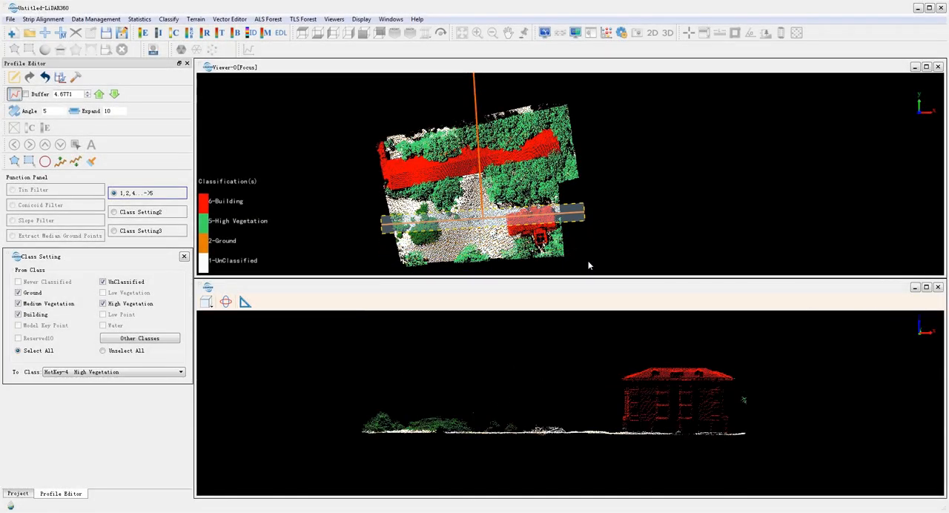
pyautogui.press('w')
pyautogui.press('w')
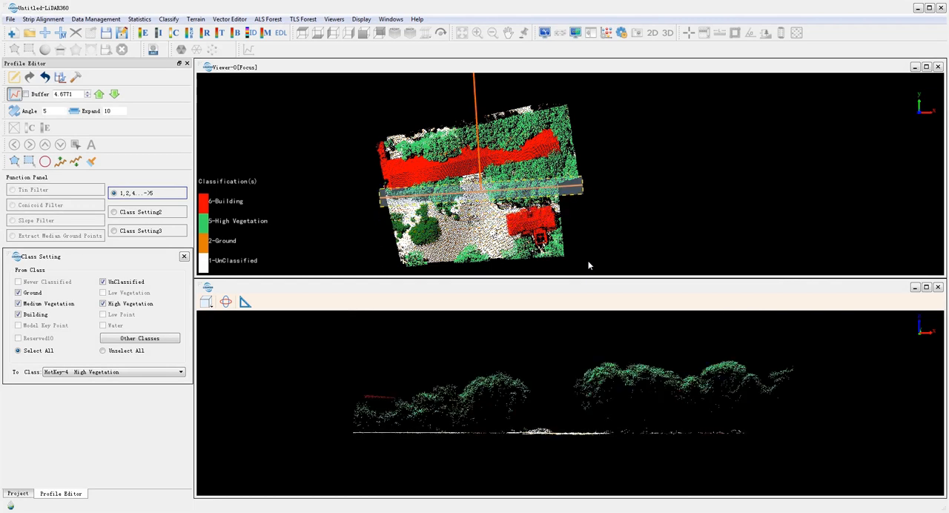
pyautogui.press('w')
pyautogui.press('w')
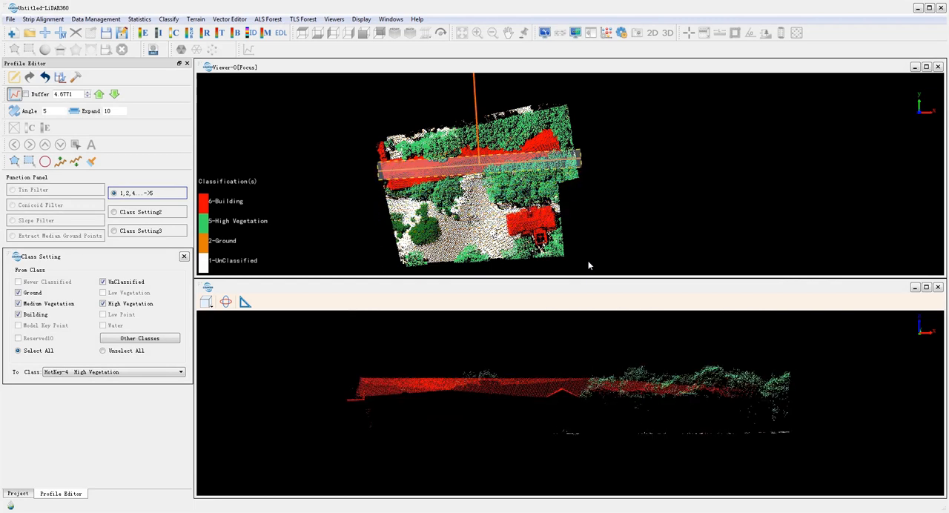
pyautogui.press('w')
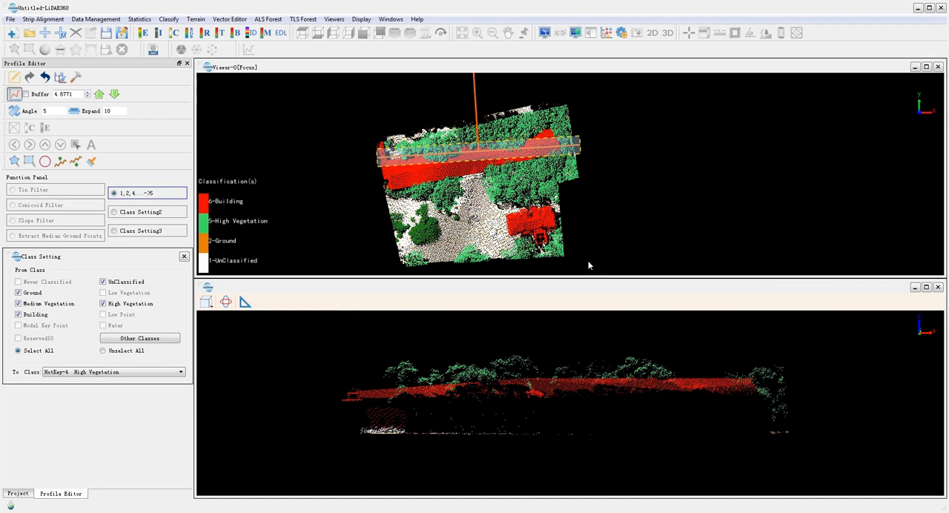
pyautogui.press('w')
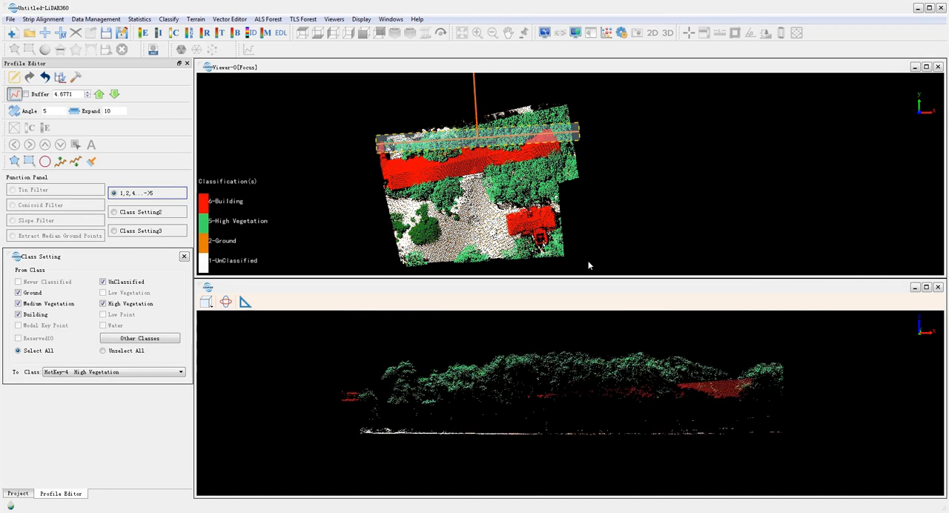
pyautogui.press('w')
pyautogui.press('w')
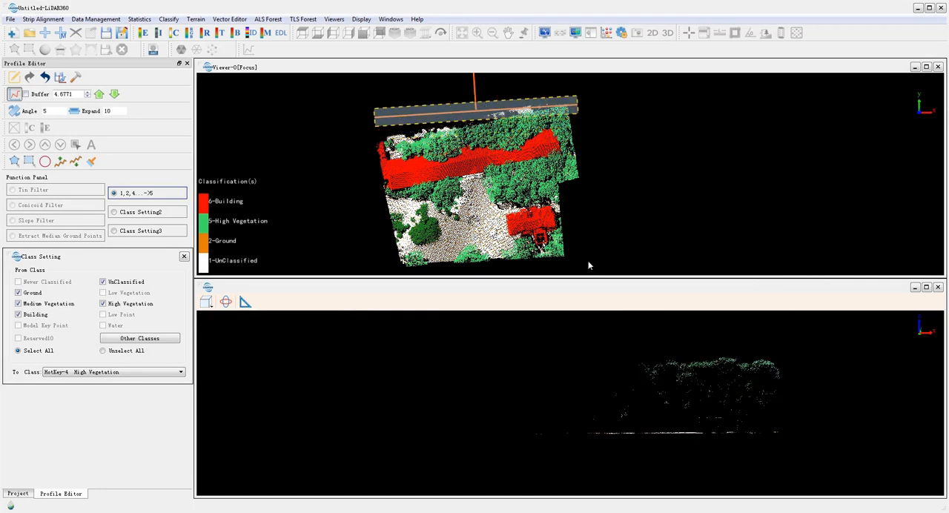
# Save the classification edits and close the profile window to end profile editing
pyautogui.click(60, 78)
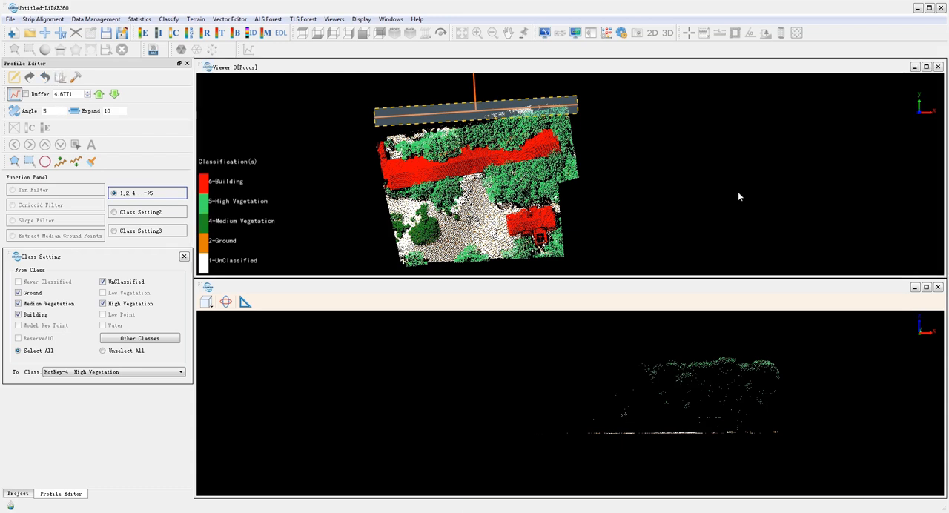
pyautogui.click(939, 288)
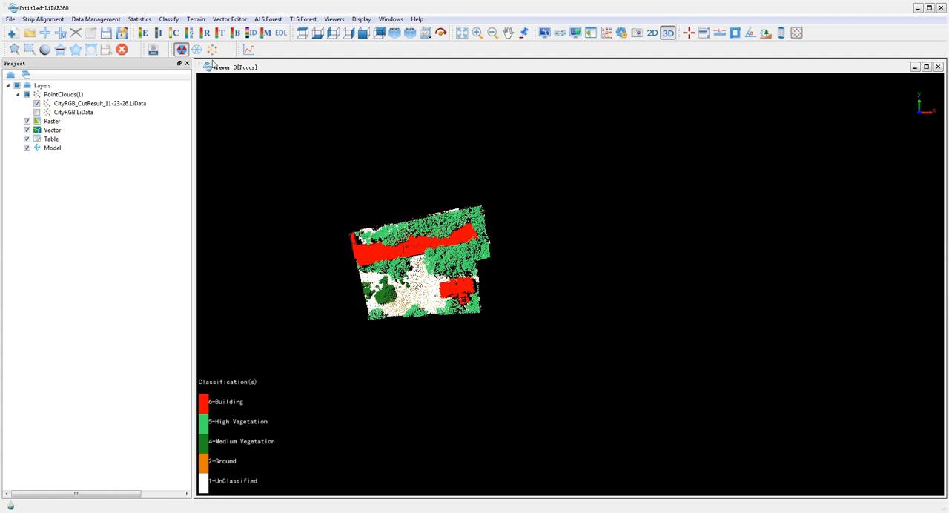
# Set up Classify by Machine Learning on CityRGB.LiData only, excluding Ground from the source classes, with CityRGB_CutResult_11-23-26.LiData as the training file
pyautogui.click(170, 20)
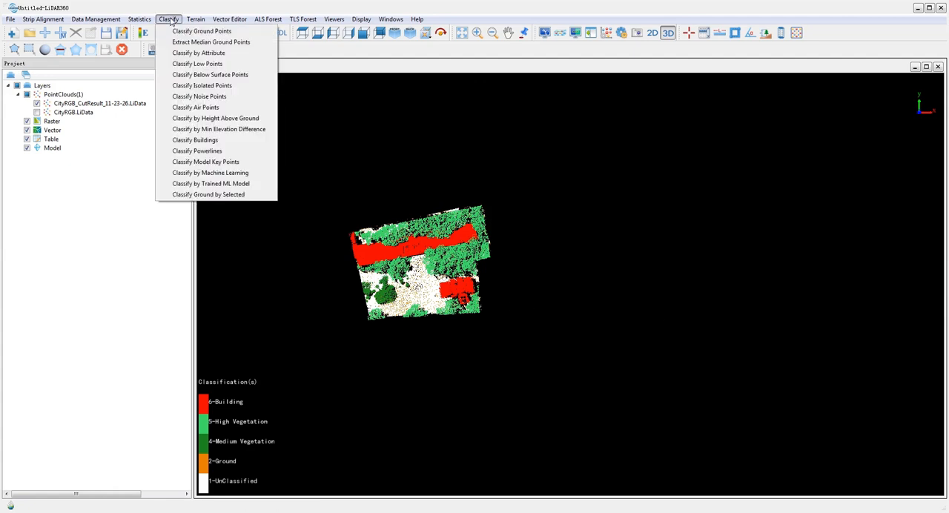
pyautogui.click(226, 173)
pyautogui.click(399, 214)
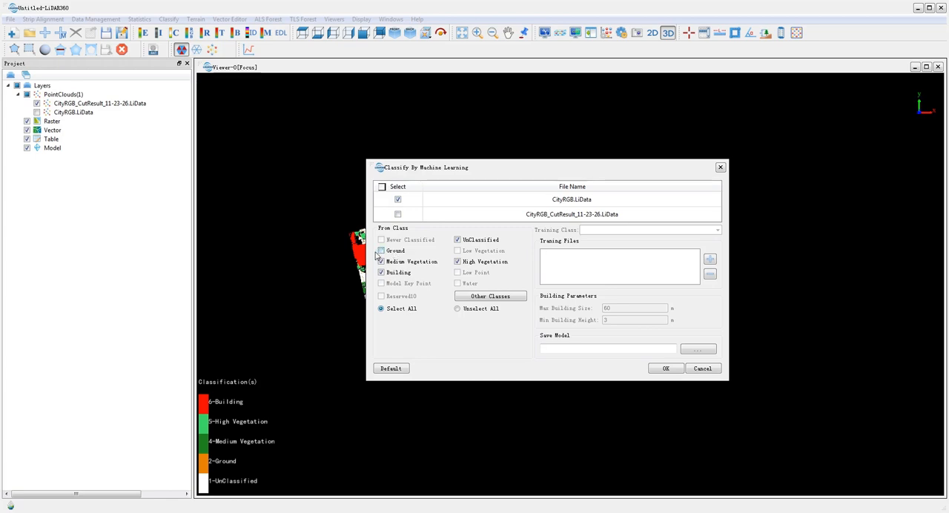
pyautogui.click(711, 261)
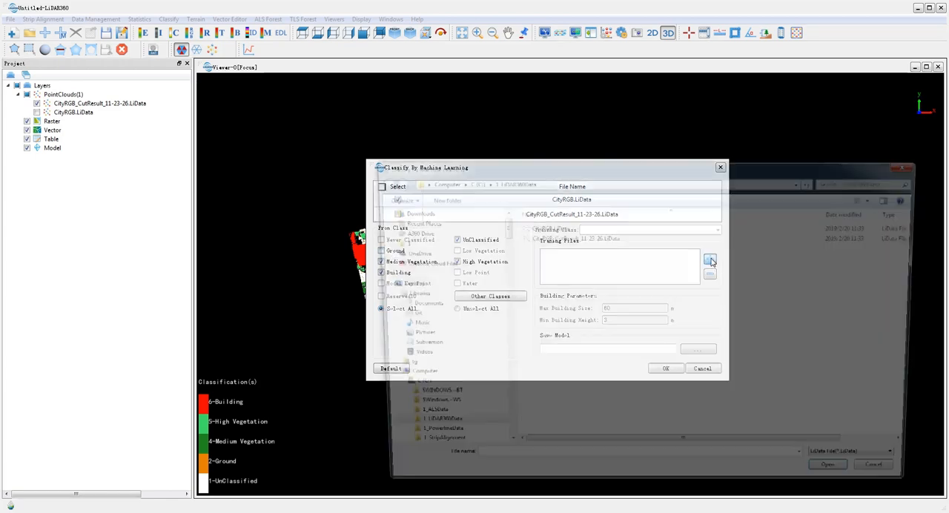
pyautogui.doubleClick(613, 242)
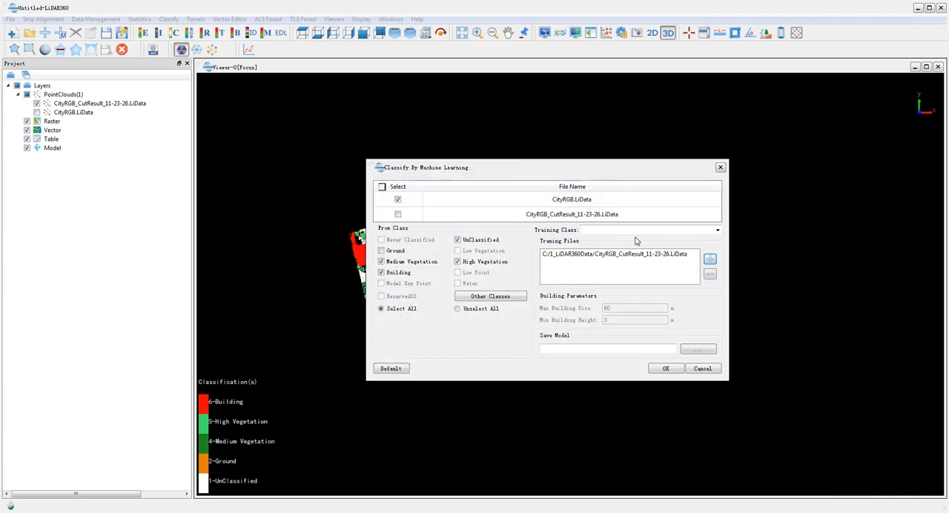
# Use training classes 1, 4, 5 and 6, save the model as Model.vcm in 1_LiDAR360Data, and run the machine learning classification
pyautogui.click(718, 230)
pyautogui.click(604, 240)
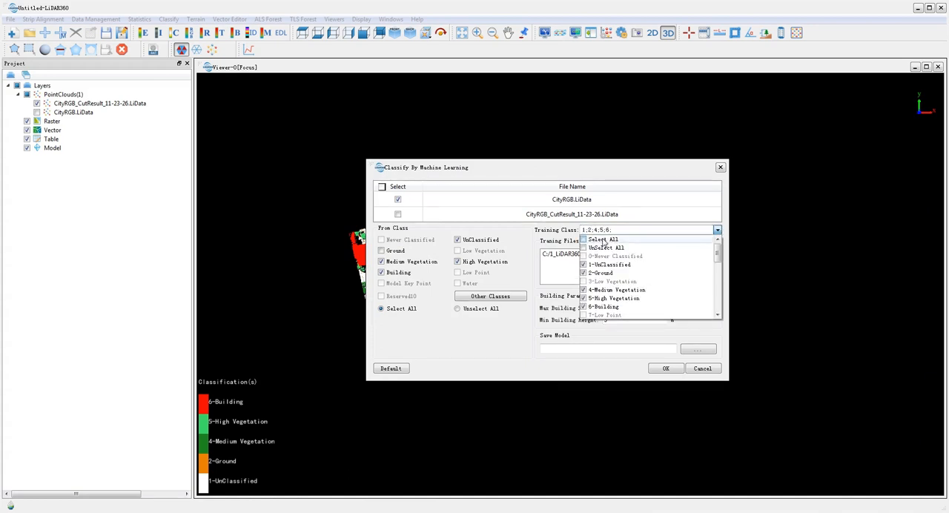
pyautogui.click(630, 230)
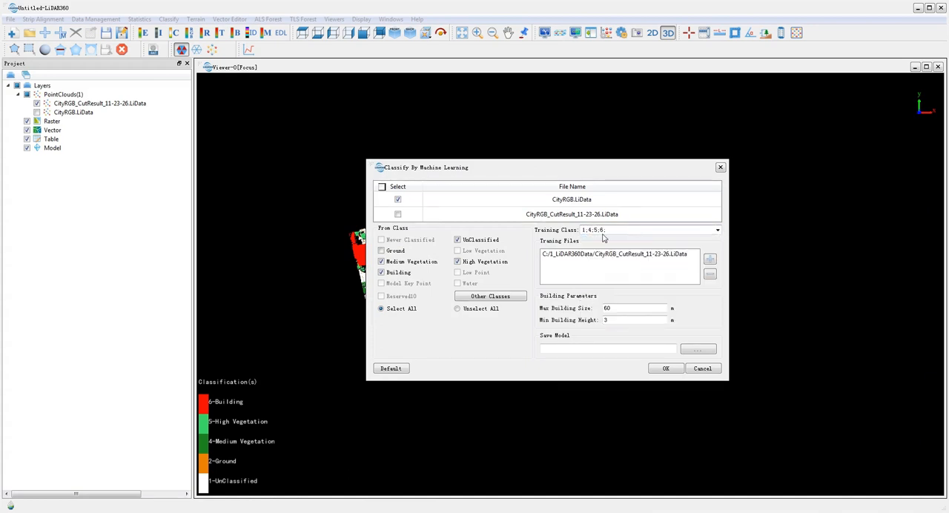
pyautogui.click(698, 348)
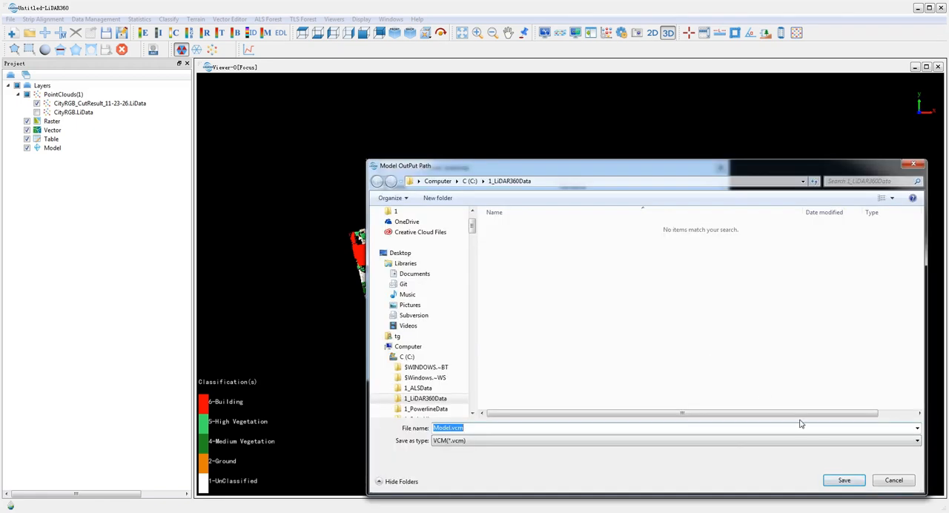
pyautogui.click(844, 481)
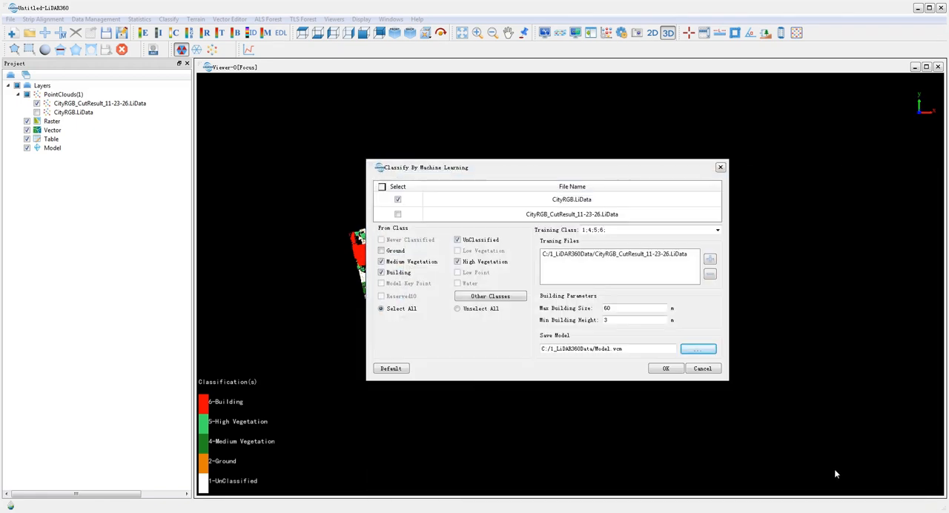
pyautogui.click(665, 368)
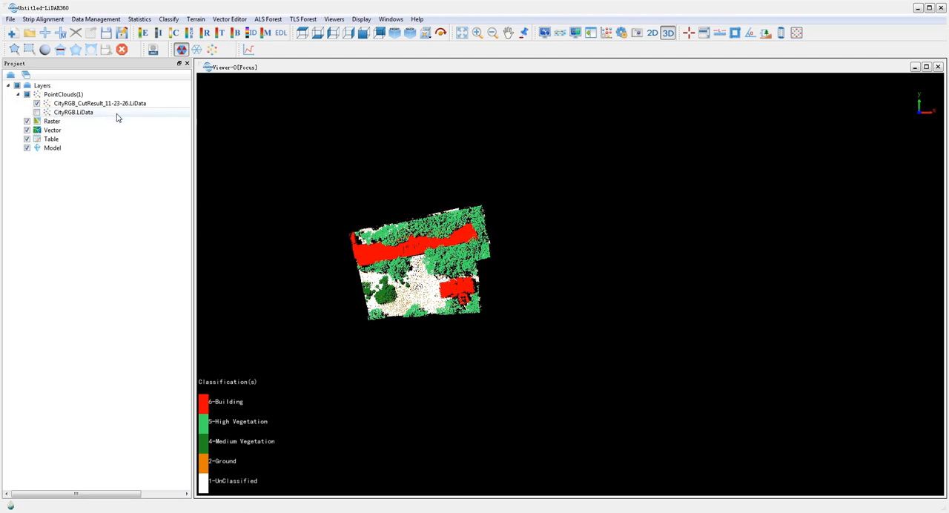
# Show the full CityRGB cloud instead of the clipped sample and start profile editing on it
pyautogui.click(37, 103)
pyautogui.click(36, 112)
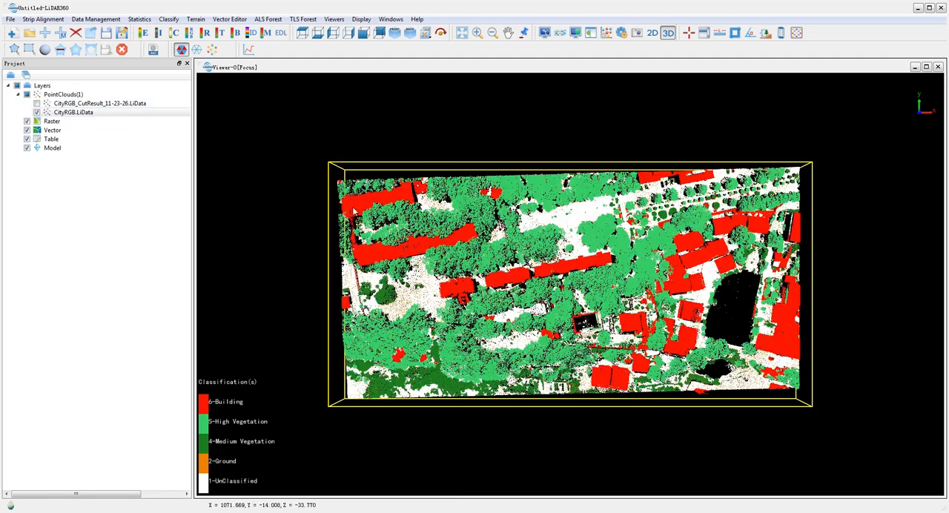
pyautogui.click(249, 50)
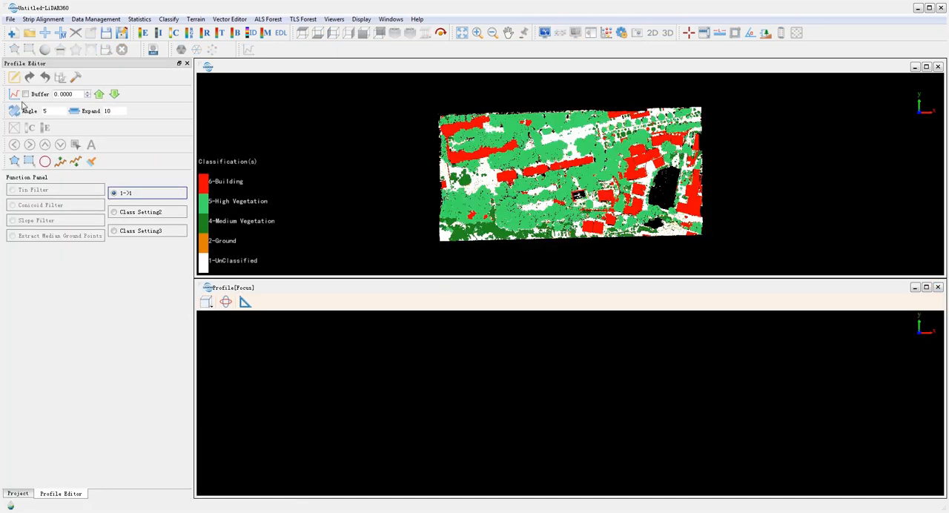
# Draw a profile section about 5.4 wide along the mostly unclassified roof south of the central building row
pyautogui.scroll(5, 586, 171)
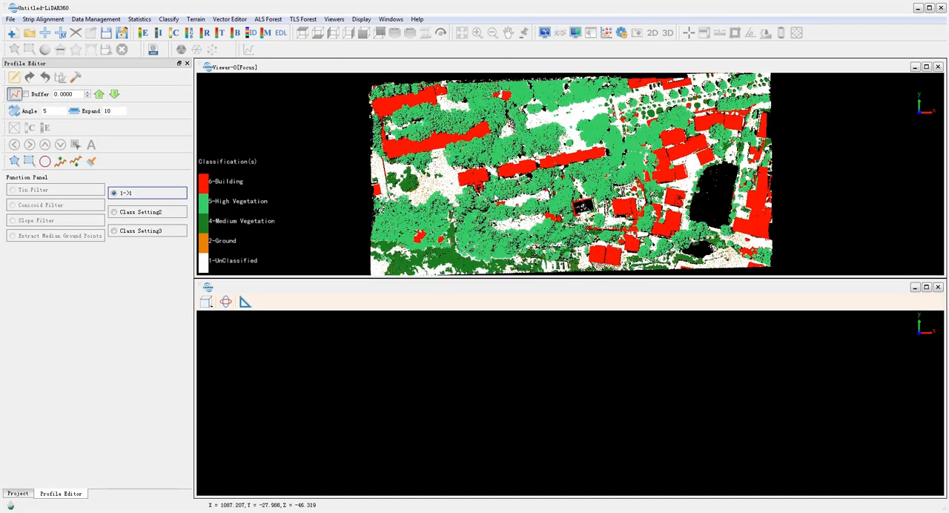
pyautogui.click(446, 226)
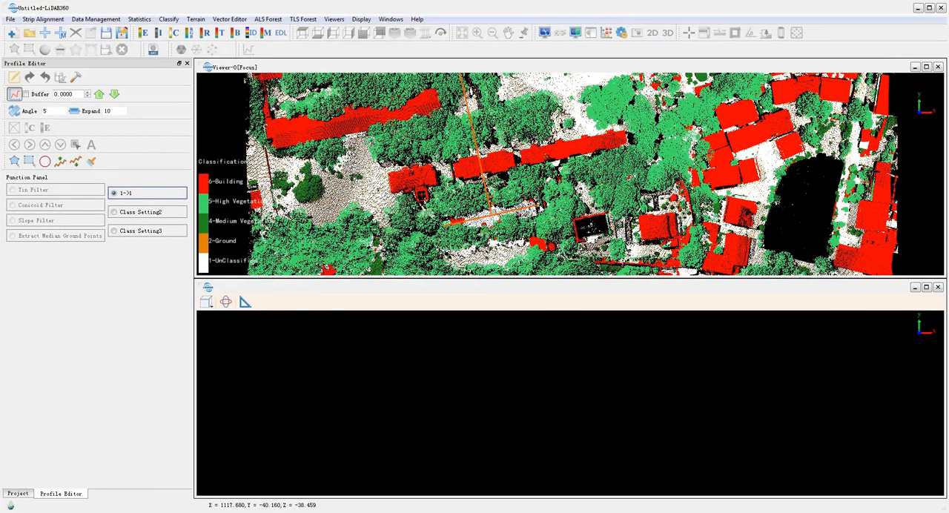
pyautogui.click(539, 207)
pyautogui.click(541, 216)
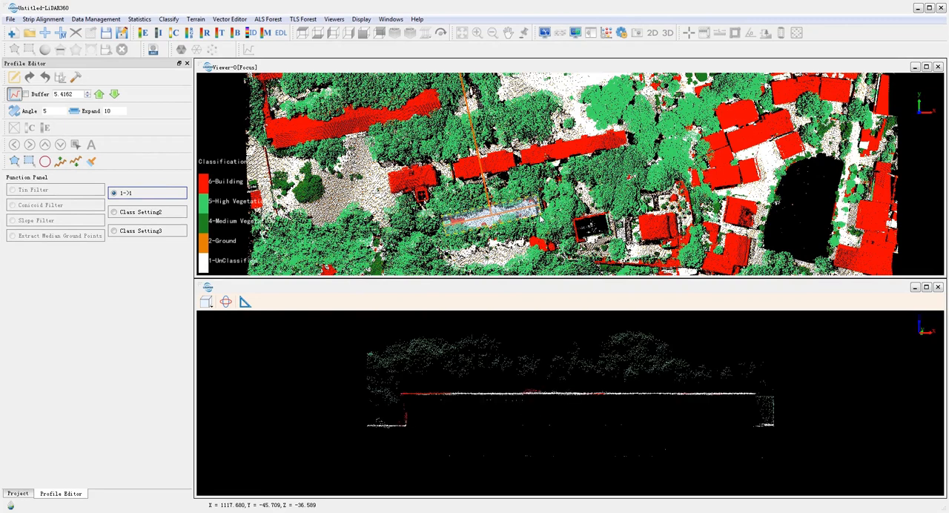
# Set reclassification from UnClassified to Building and reclassify the flat roof's points in the profile with variable rectangle selections
pyautogui.click(134, 196)
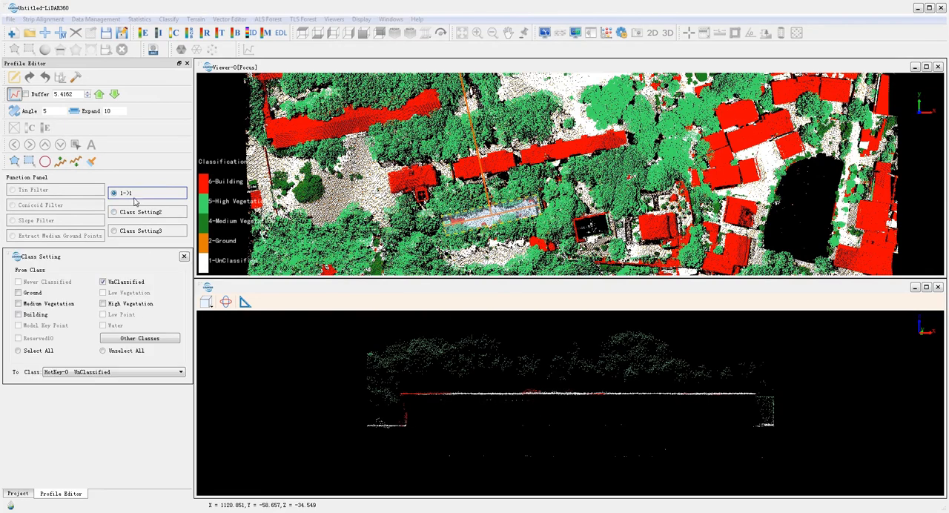
pyautogui.click(100, 376)
pyautogui.click(74, 410)
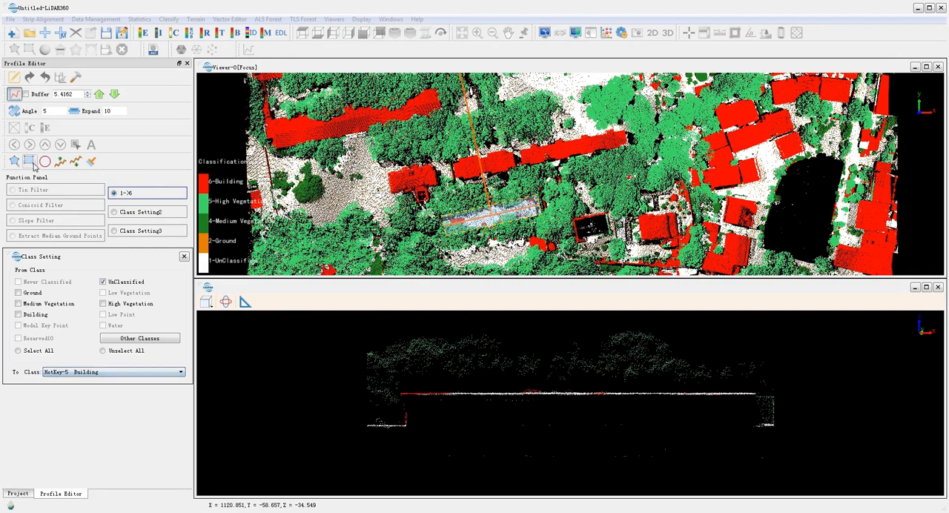
pyautogui.click(29, 162)
pyautogui.moveTo(455, 373); pyautogui.dragTo(178, 390)
pyautogui.moveTo(400, 392)
pyautogui.mouseDown()
pyautogui.moveTo(534, 432)
pyautogui.moveTo(787, 435)
pyautogui.mouseUp()
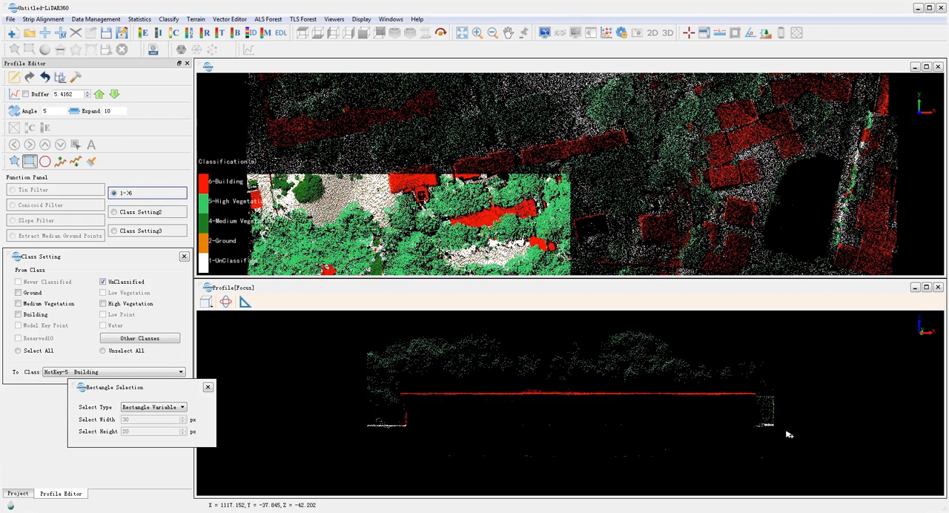
# Draw a profile section about 6.7 wide across the two red-roofed buildings at the cloud's northern edge
pyautogui.scroll(-4, 560, 173)
pyautogui.moveTo(563, 160); pyautogui.dragTo(480, 260, button='middle')
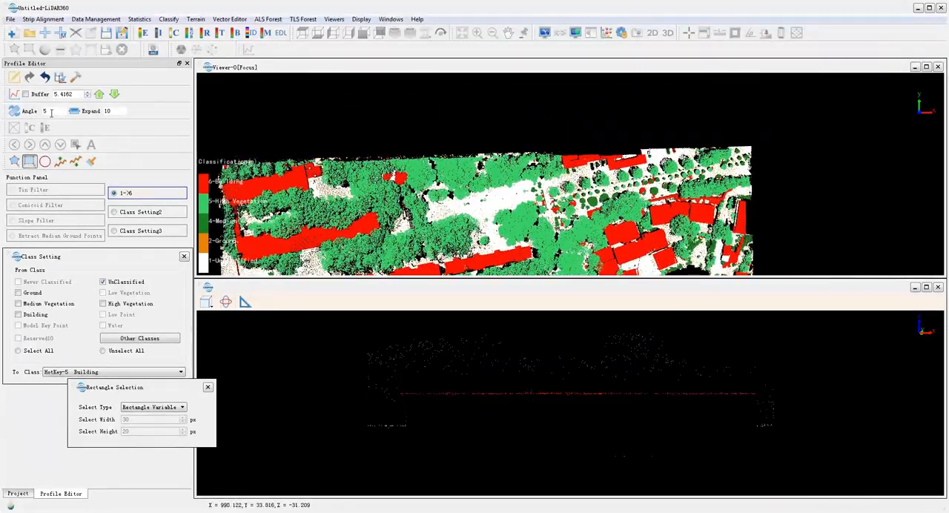
pyautogui.click(15, 95)
pyautogui.click(564, 160)
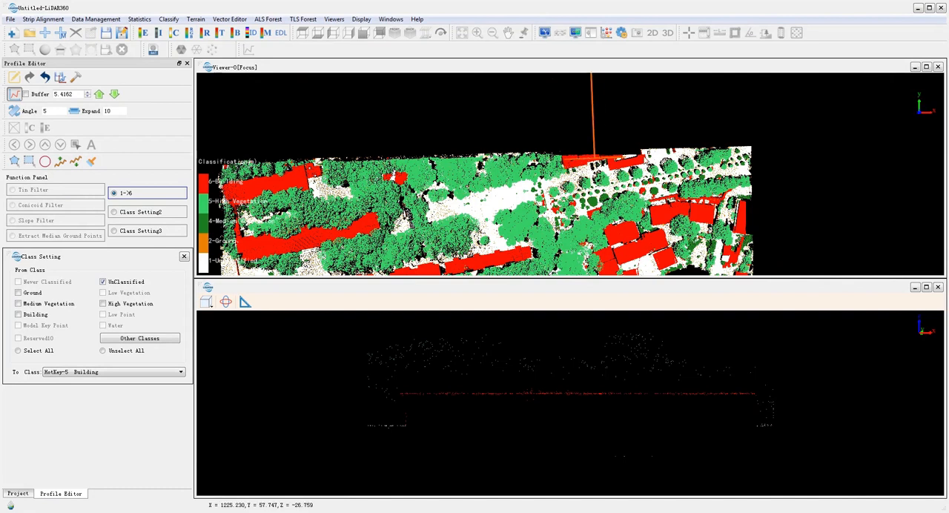
pyautogui.click(647, 150)
pyautogui.click(648, 160)
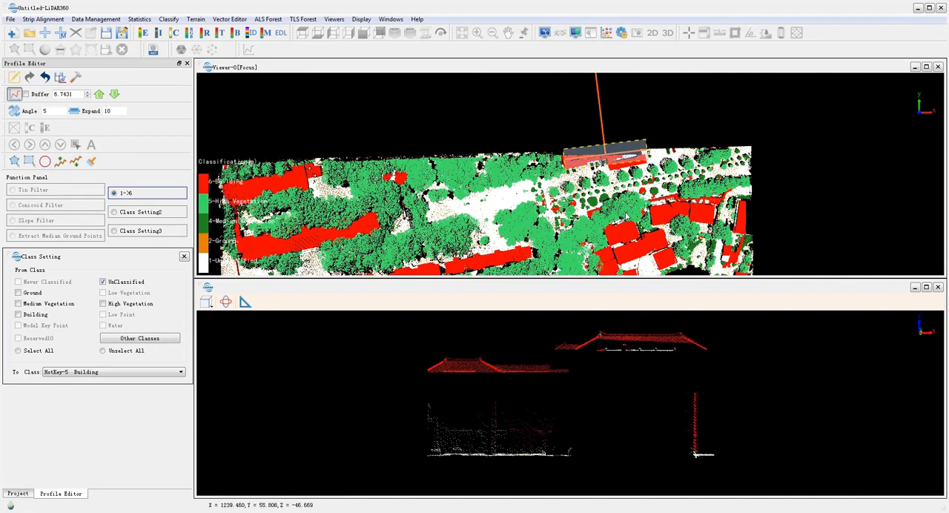
# Set all source classes to convert to Building and reclassify the northern buildings' roof and wall points with rectangle selections
pyautogui.click(39, 353)
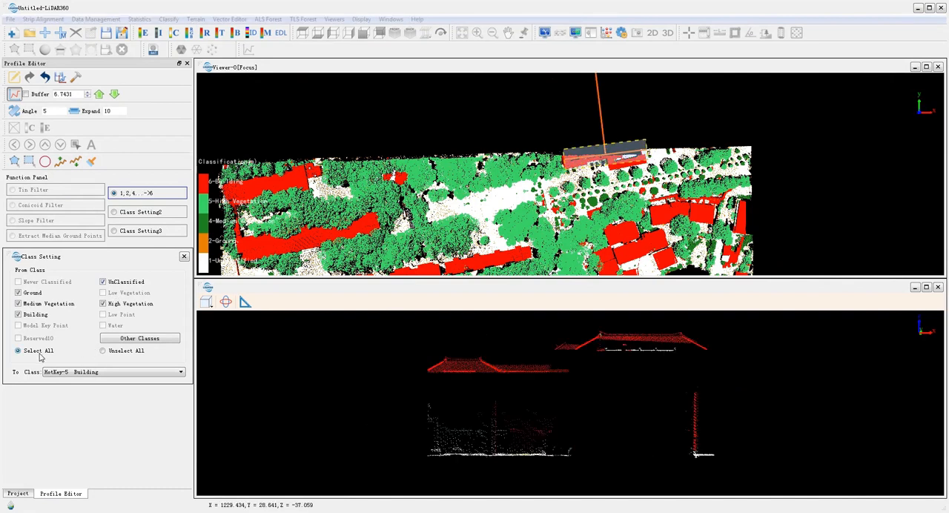
pyautogui.click(28, 162)
pyautogui.moveTo(563, 320); pyautogui.dragTo(724, 404)
pyautogui.moveTo(416, 402); pyautogui.dragTo(568, 458)
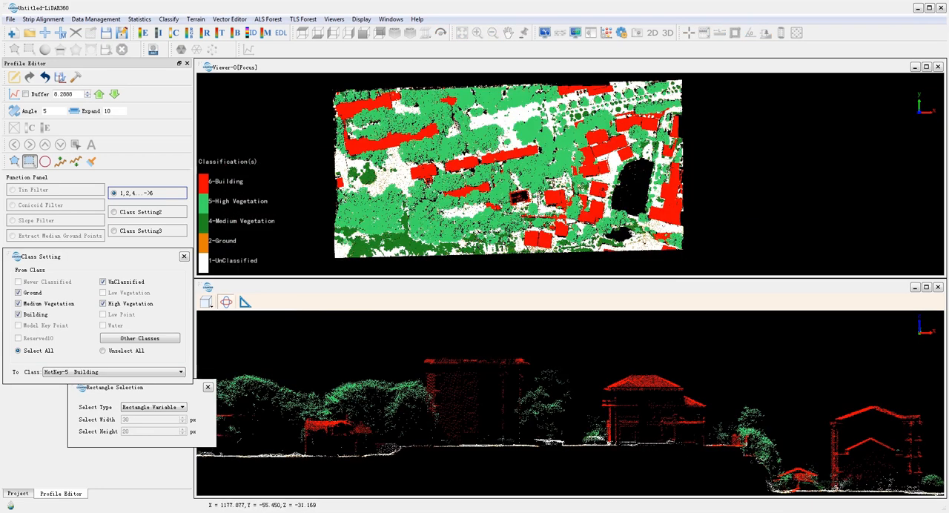
# Draw a profile section 6.5 wide along the central row of buildings and rotate it to check the classification
pyautogui.click(15, 94)
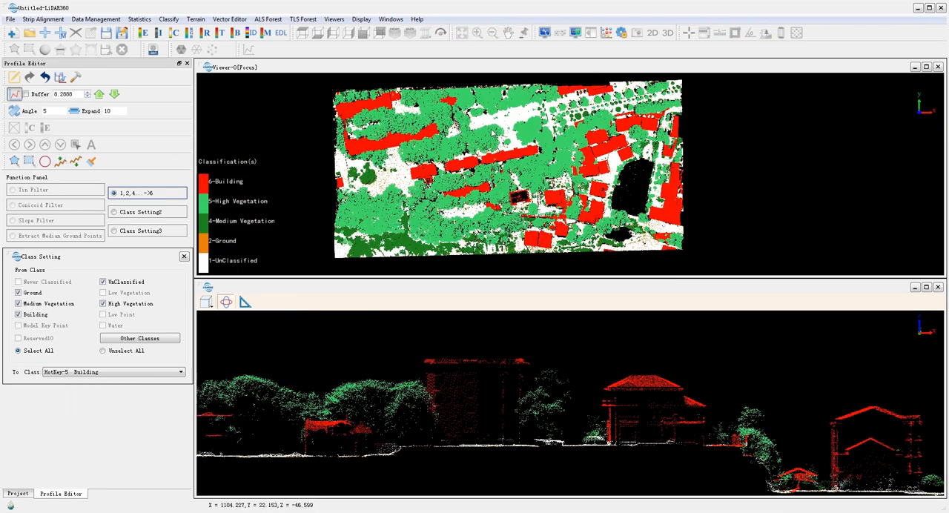
pyautogui.click(401, 174)
pyautogui.click(545, 148)
pyautogui.click(546, 154)
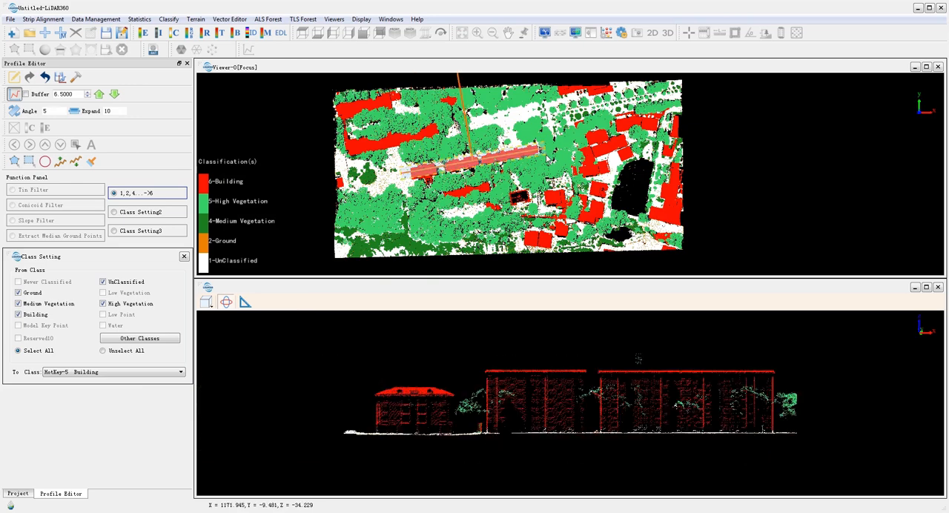
pyautogui.moveTo(333, 397); pyautogui.dragTo(423, 404)
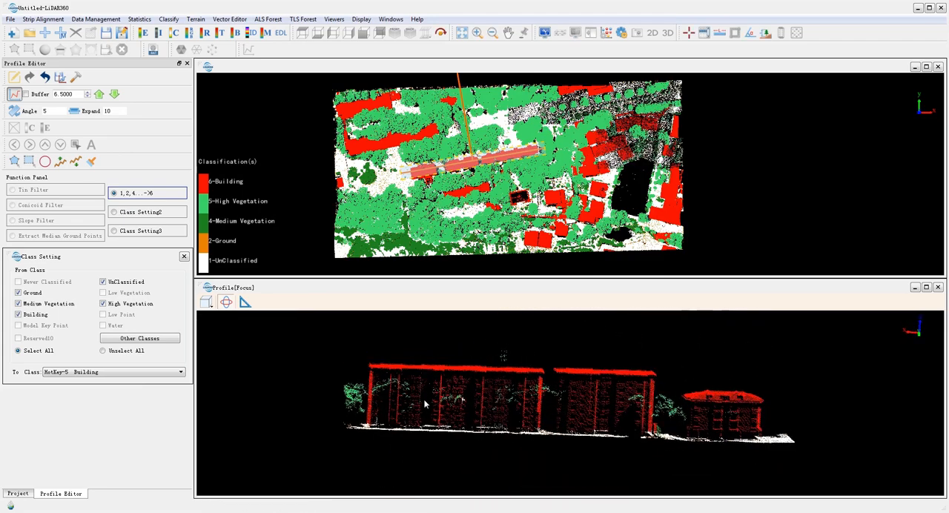
# Save the corrected CityRGB classification and close the profile window
pyautogui.click(60, 77)
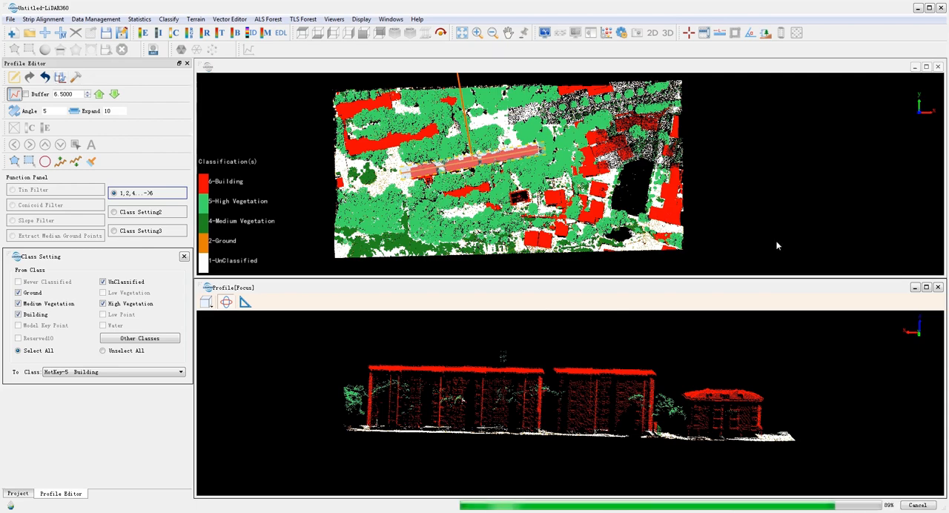
pyautogui.click(939, 287)
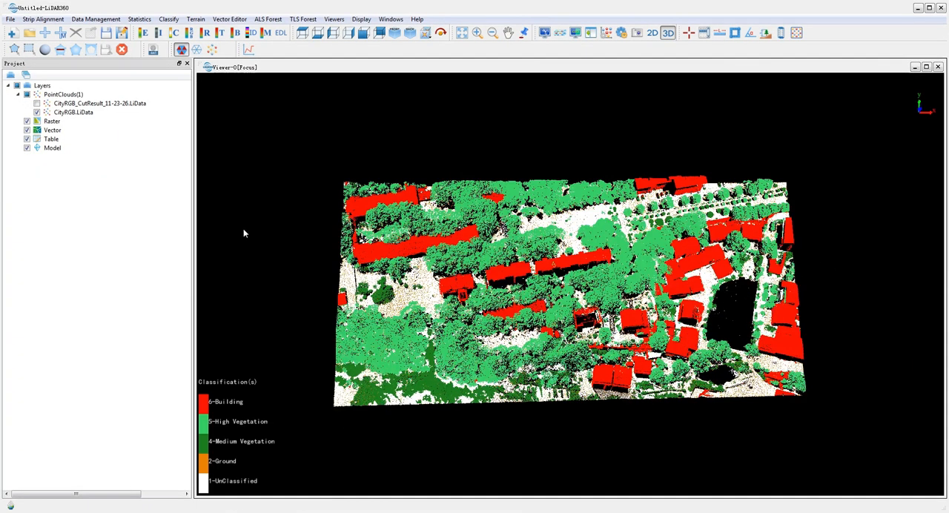
# Rename class 16 from Reserved16 to Bare land in the class setting options and apply the change
pyautogui.click(363, 20)
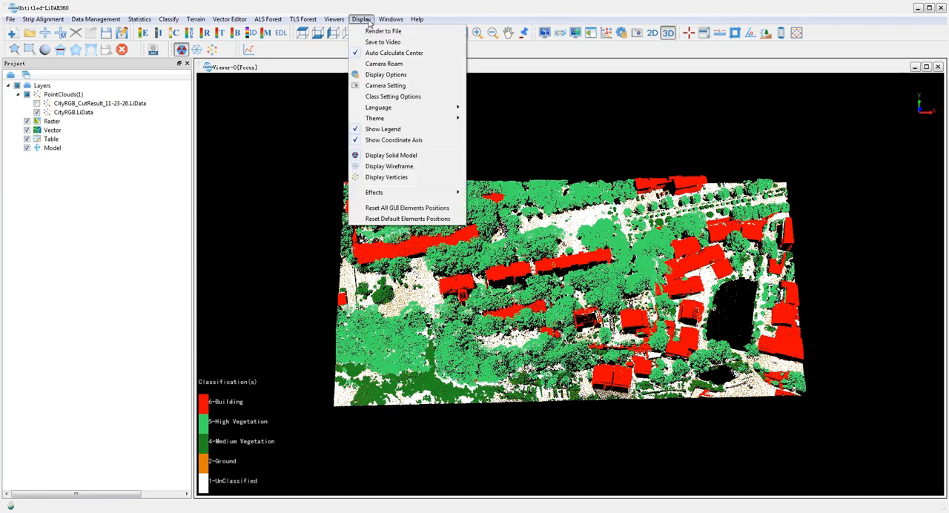
pyautogui.click(416, 97)
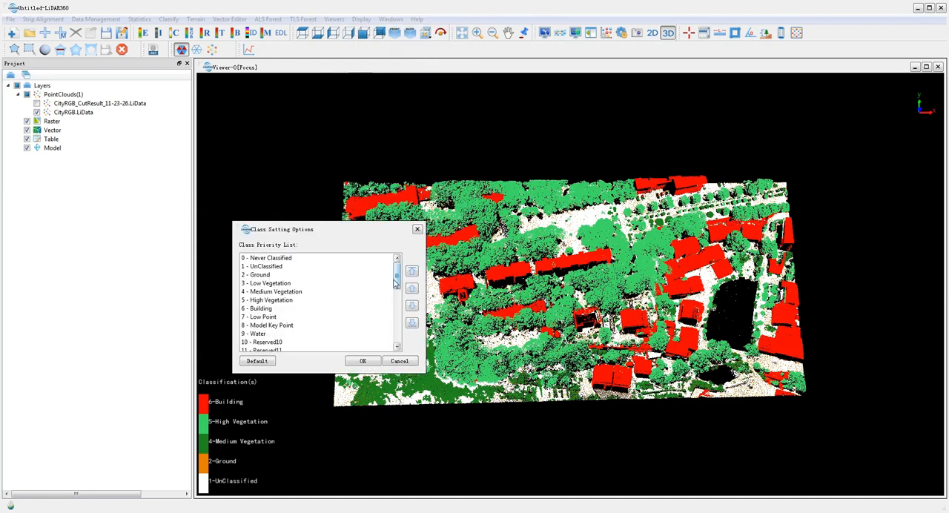
pyautogui.moveTo(396, 281); pyautogui.dragTo(393, 302)
pyautogui.doubleClick(356, 333)
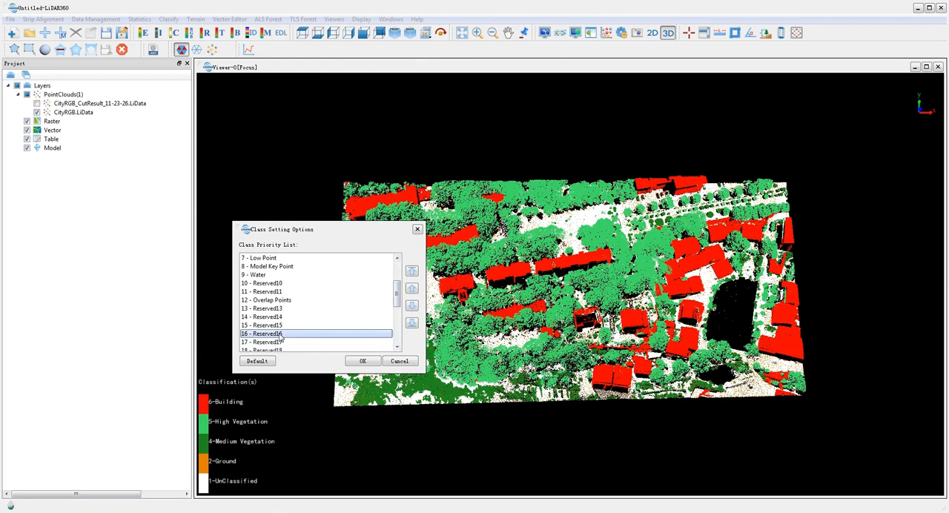
pyautogui.moveTo(520, 304); pyautogui.dragTo(398, 296)
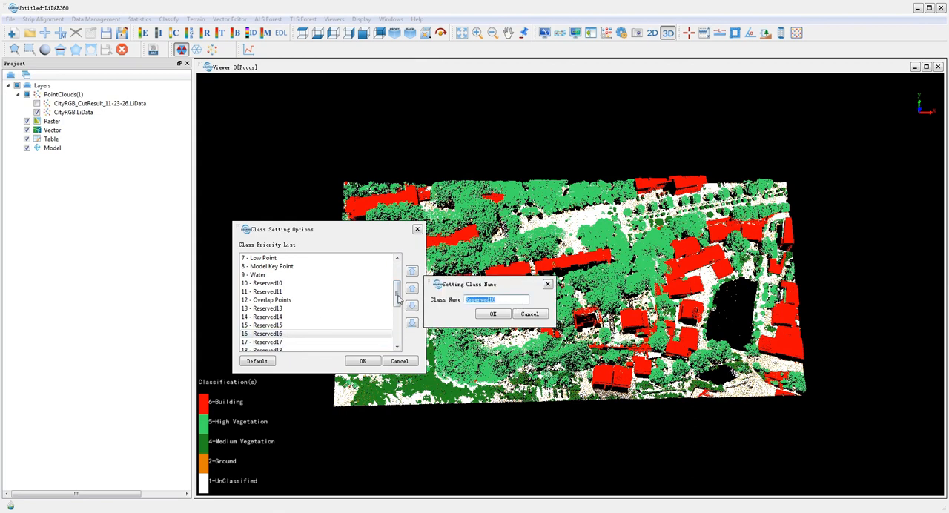
pyautogui.write('Bu')
pyautogui.click(488, 314)
pyautogui.click(364, 362)
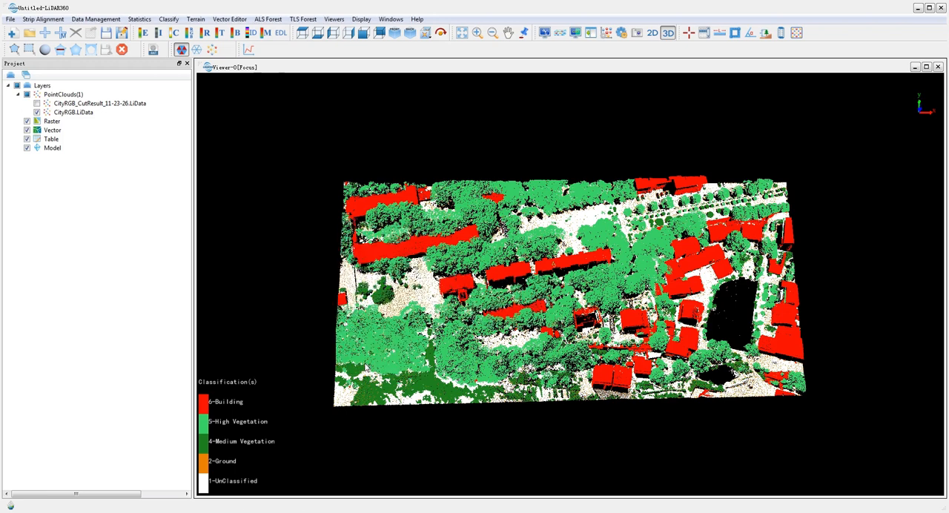
# Classify CityRGB's unclassified points 0 to 0.2 m above ground as 16-Bare land using Classify by Height Above Ground
pyautogui.click(168, 18)
pyautogui.click(226, 119)
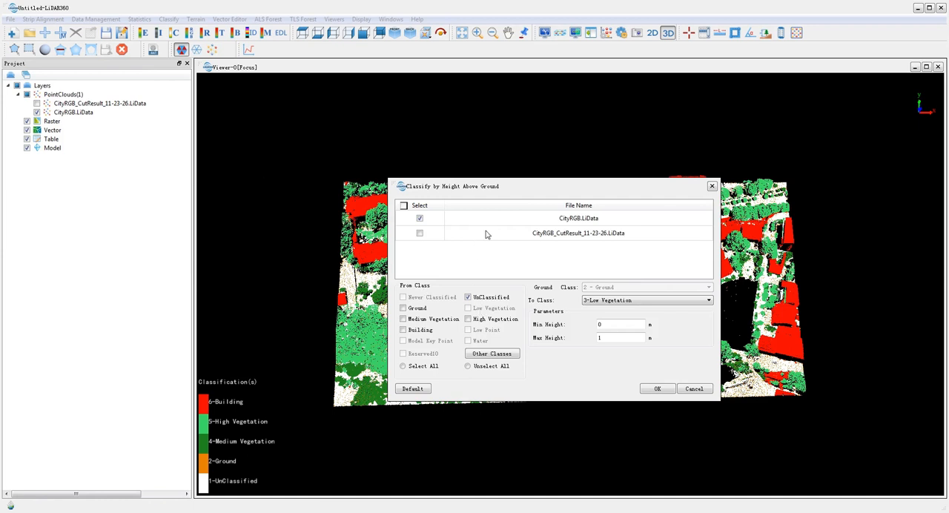
pyautogui.click(610, 301)
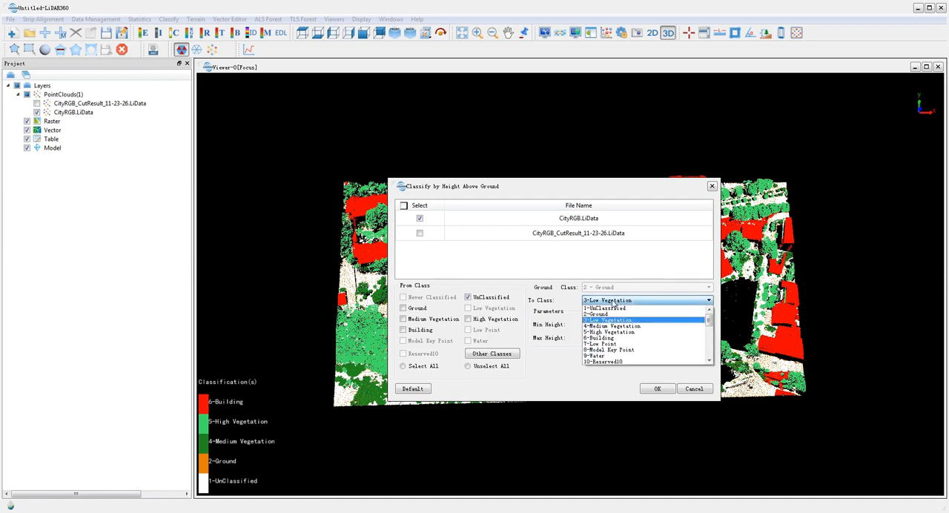
pyautogui.scroll(-2, 622, 349)
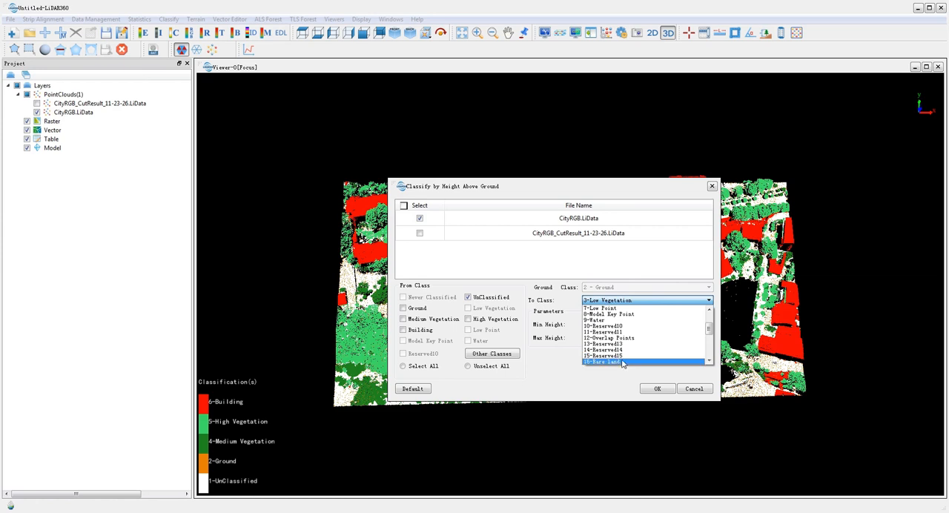
pyautogui.click(621, 362)
pyautogui.doubleClick(598, 339)
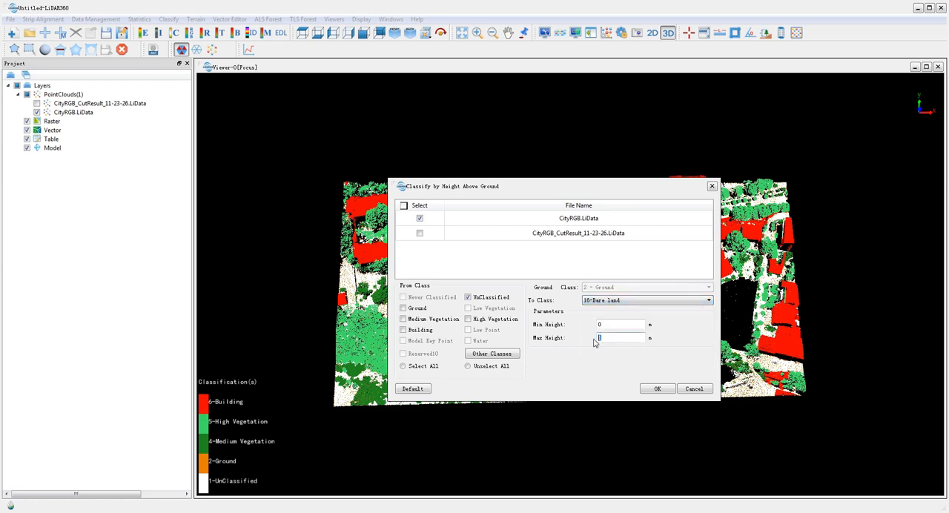
pyautogui.write('0.2')
pyautogui.click(657, 388)
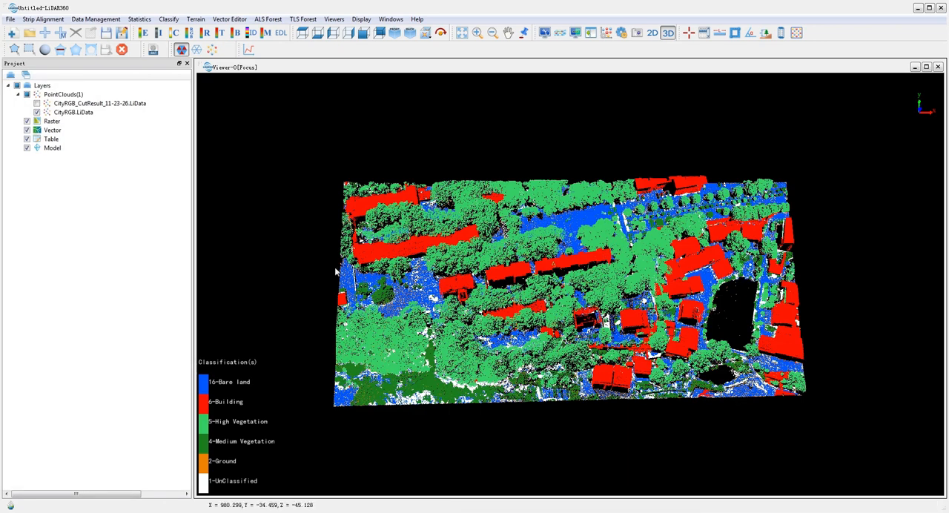
# Classify CityRGB's remaining unclassified points as 3-Low Vegetation by height above ground, with a minimum height of 0.2 m
pyautogui.click(169, 20)
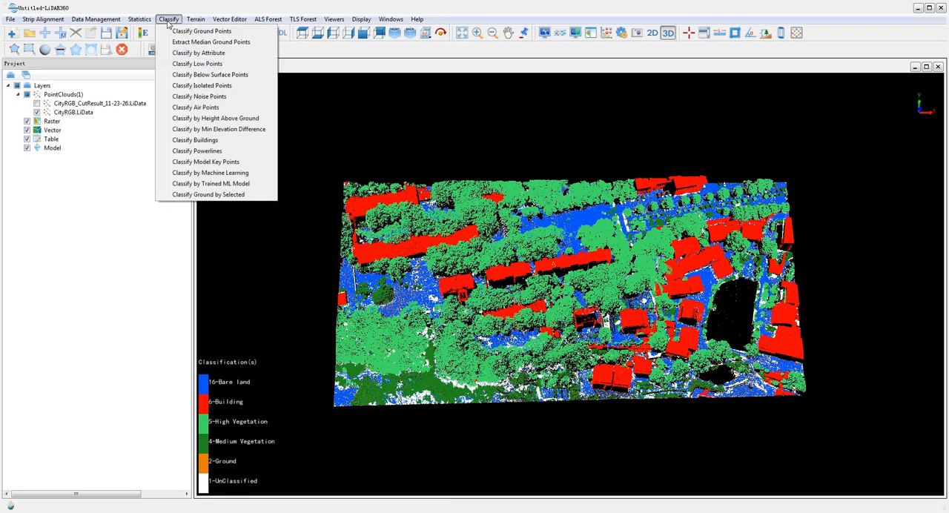
pyautogui.click(216, 118)
pyautogui.click(601, 303)
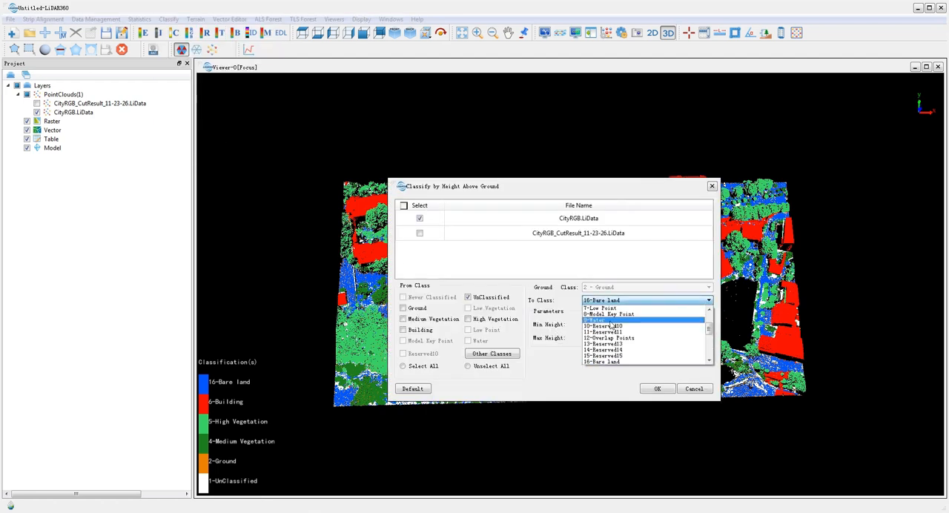
pyautogui.scroll(2, 623, 336)
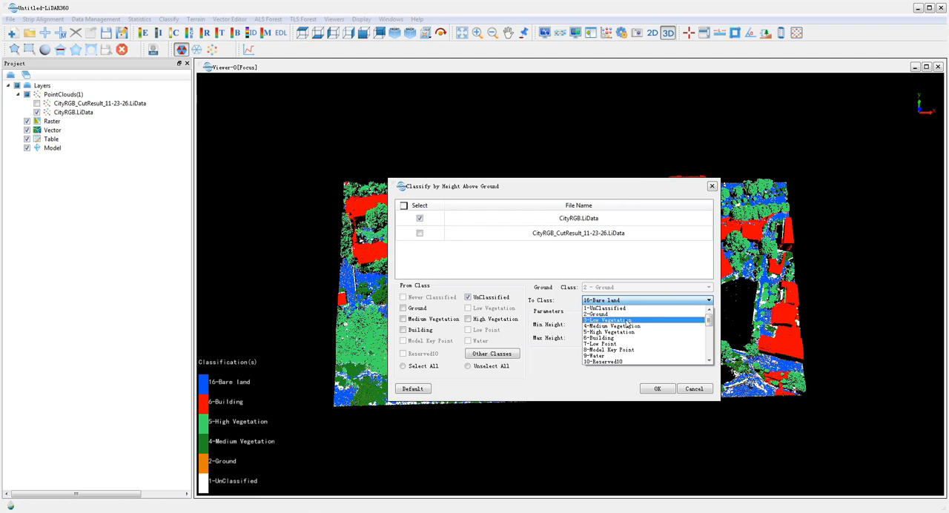
pyautogui.click(627, 325)
pyautogui.moveTo(612, 330); pyautogui.dragTo(590, 329)
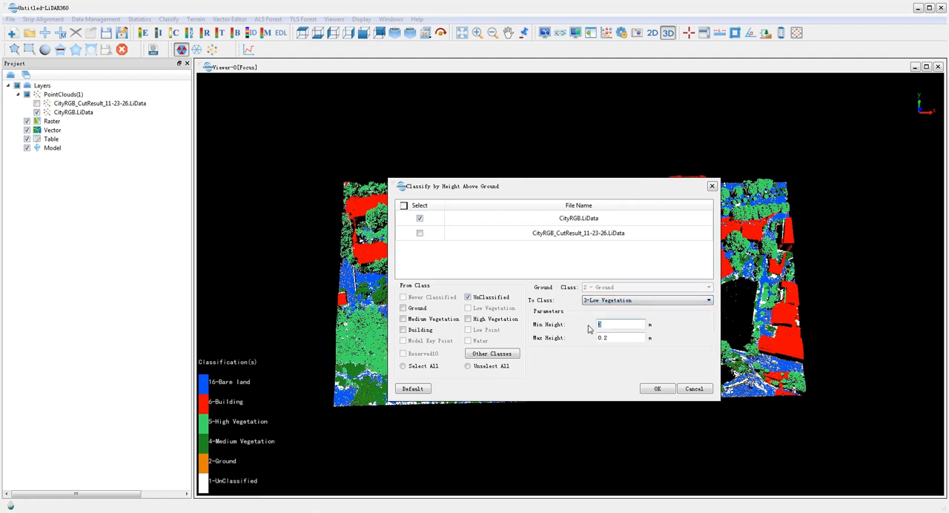
pyautogui.write('.2')
pyautogui.press('Tab')
pyautogui.click(658, 389)
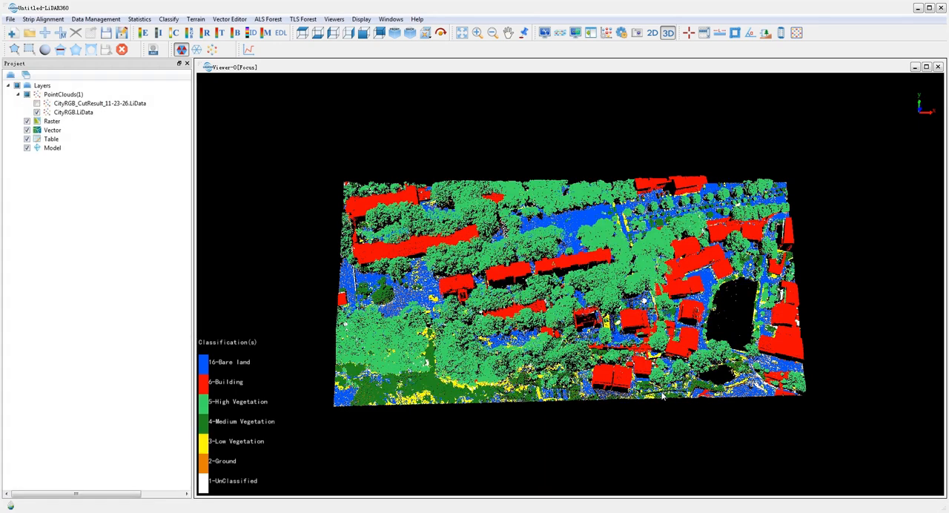